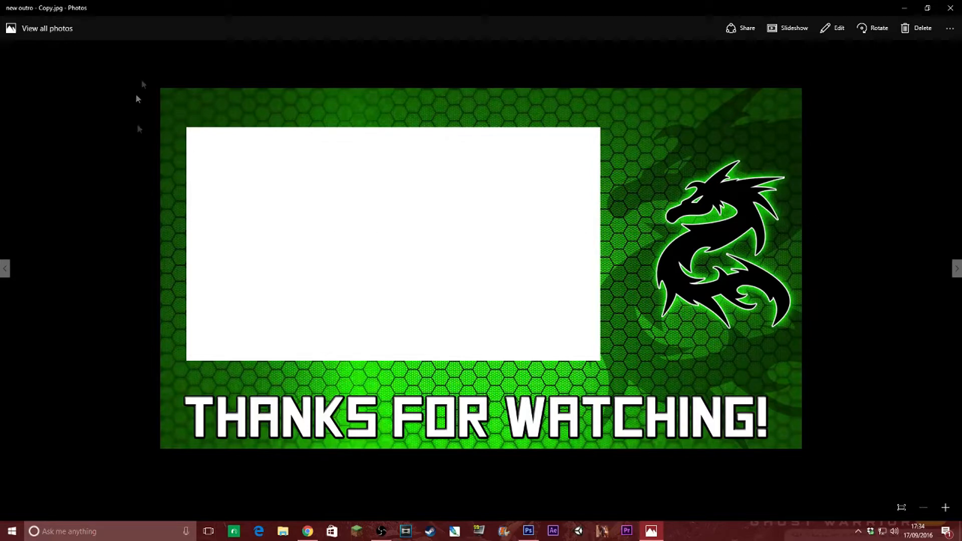
Switch to Photoshop and create a new RGB document 1280 pixels wide and 720 pixels high with a white background
{"action": "key", "text": "alt+Tab"}
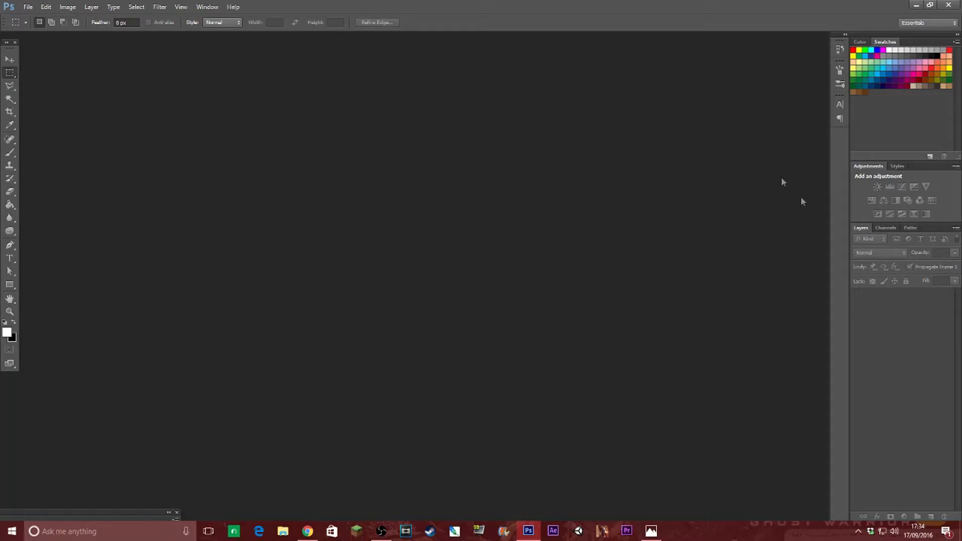
{"action": "left_click", "coordinate": [28, 7]}
{"action": "left_click", "coordinate": [38, 18]}
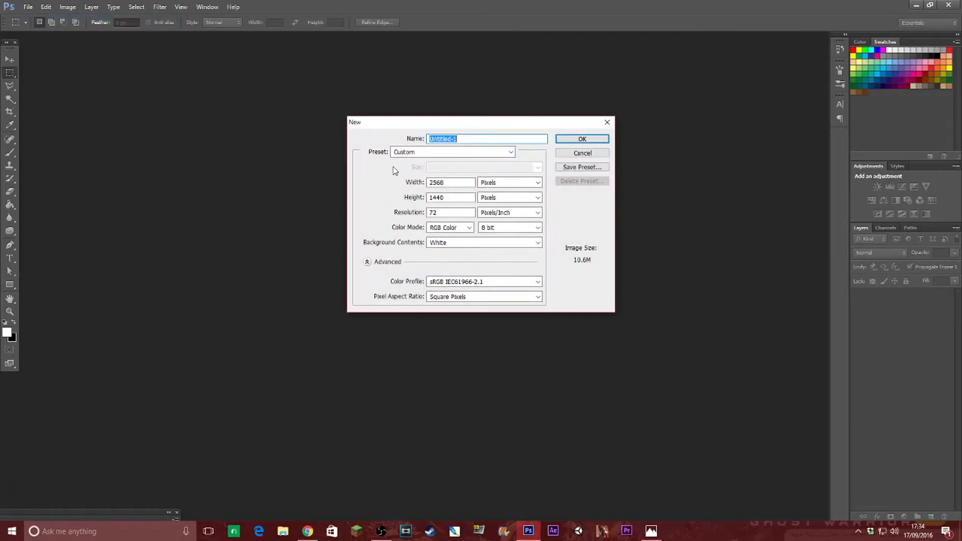
{"action": "double_click", "coordinate": [441, 182]}
{"action": "type", "text": "1280"}
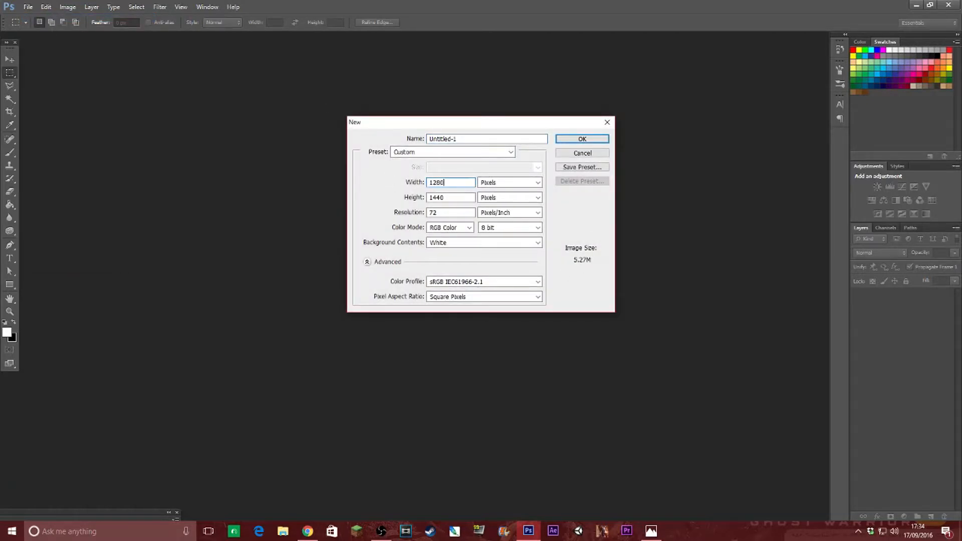
{"action": "key", "text": "Tab"}
{"action": "type", "text": "720"}
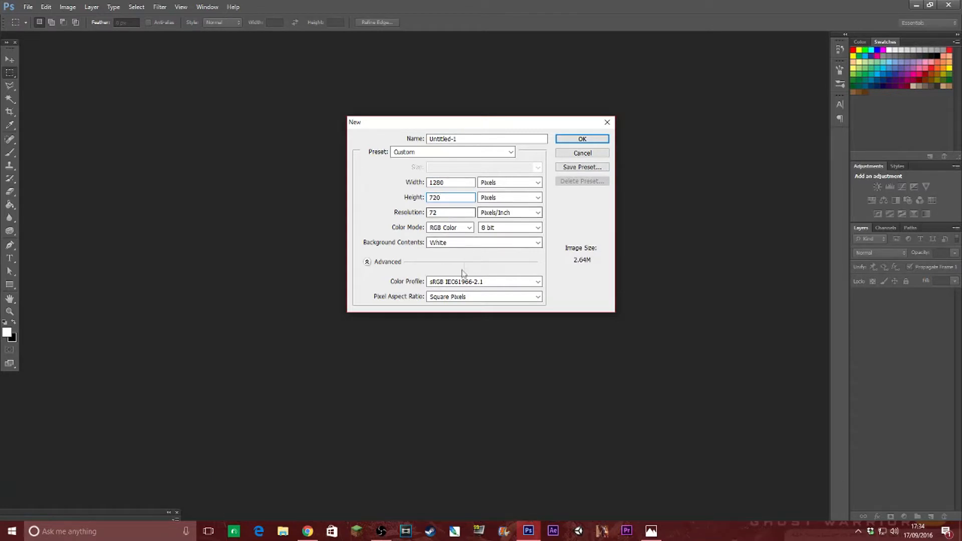
{"action": "left_click", "coordinate": [582, 140]}
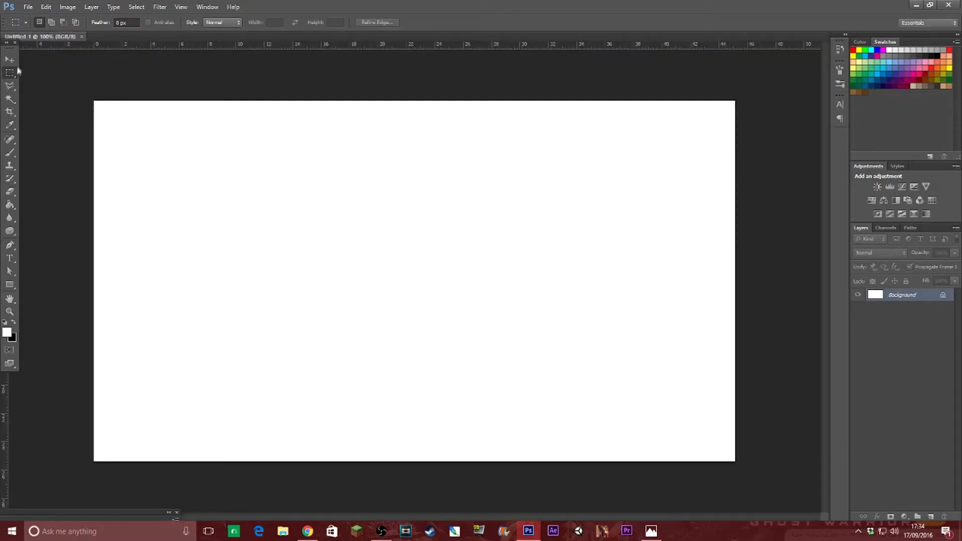
Place the "green bg" image from the Photoshop Image Essentials folder in Documents so that it covers the whole canvas
{"action": "left_click", "coordinate": [10, 59]}
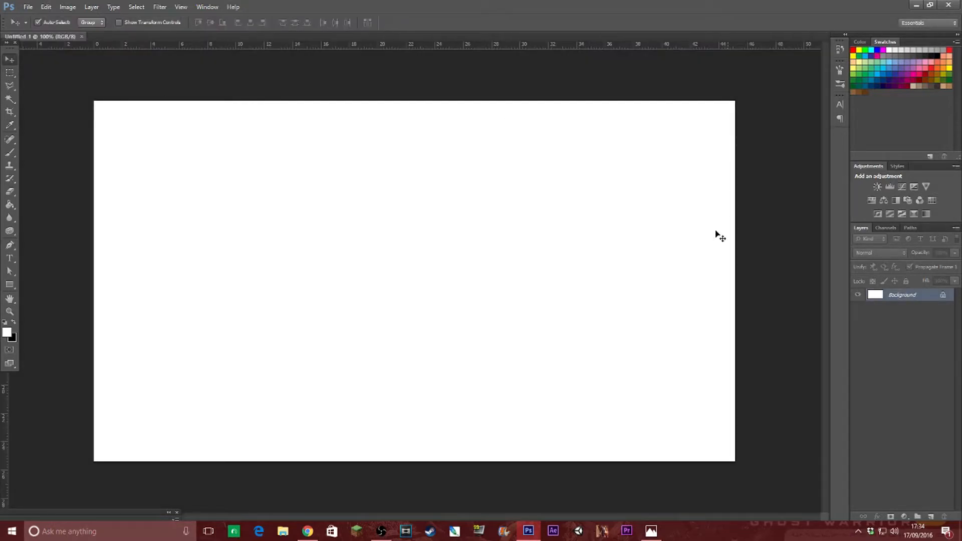
{"action": "left_click", "coordinate": [45, 6]}
{"action": "mouse_move", "coordinate": [28, 6]}
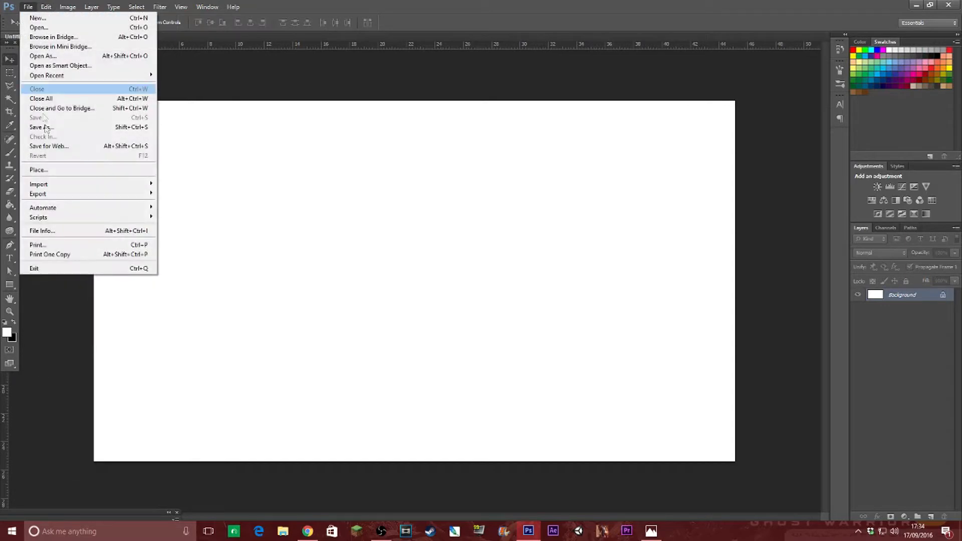
{"action": "left_click", "coordinate": [39, 170]}
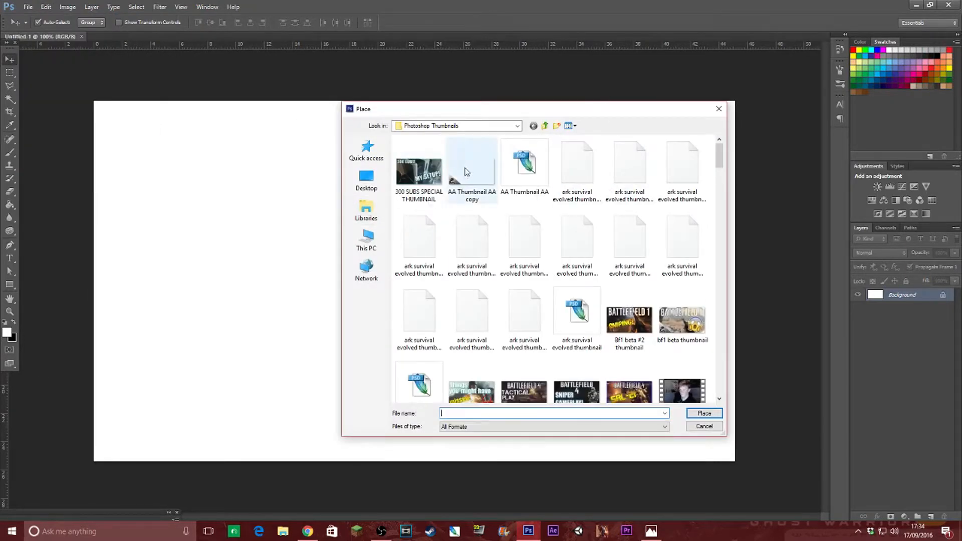
{"action": "left_click", "coordinate": [477, 125]}
{"action": "left_click", "coordinate": [431, 305]}
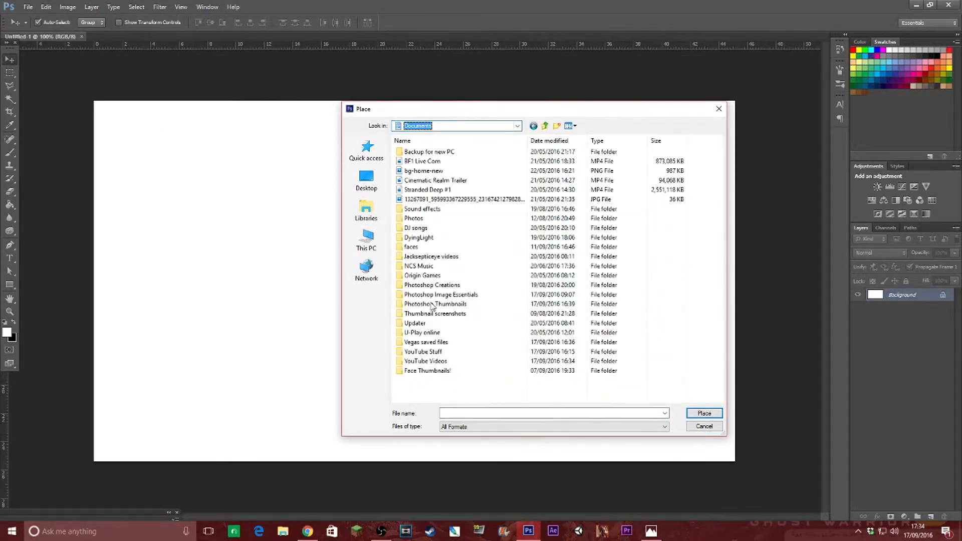
{"action": "double_click", "coordinate": [441, 295]}
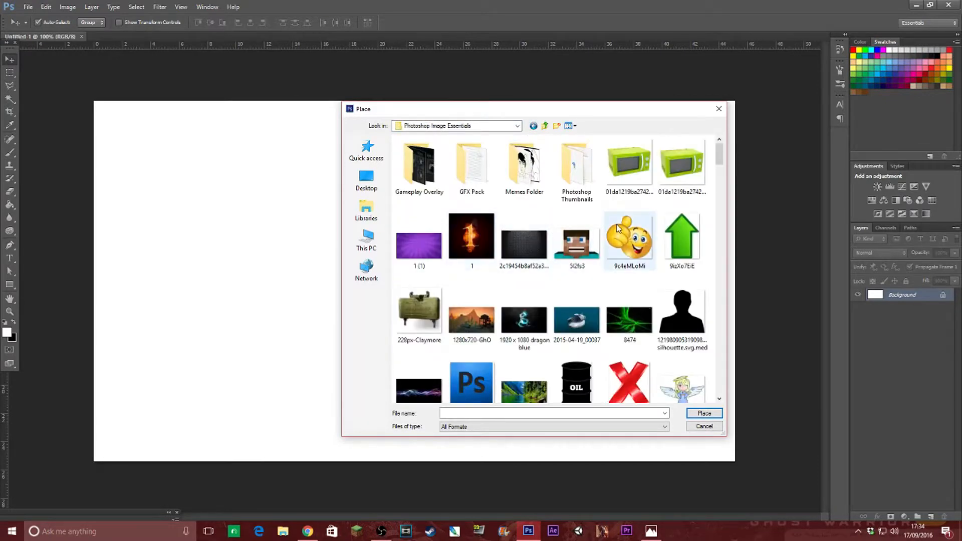
{"action": "scroll", "coordinate": [618, 228], "scroll_direction": "down", "scroll_amount": 15}
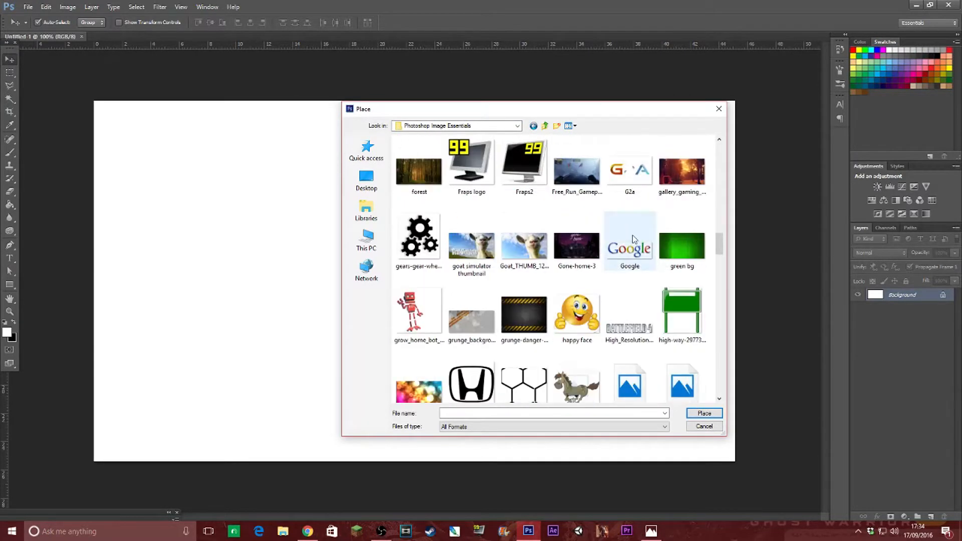
{"action": "double_click", "coordinate": [688, 246]}
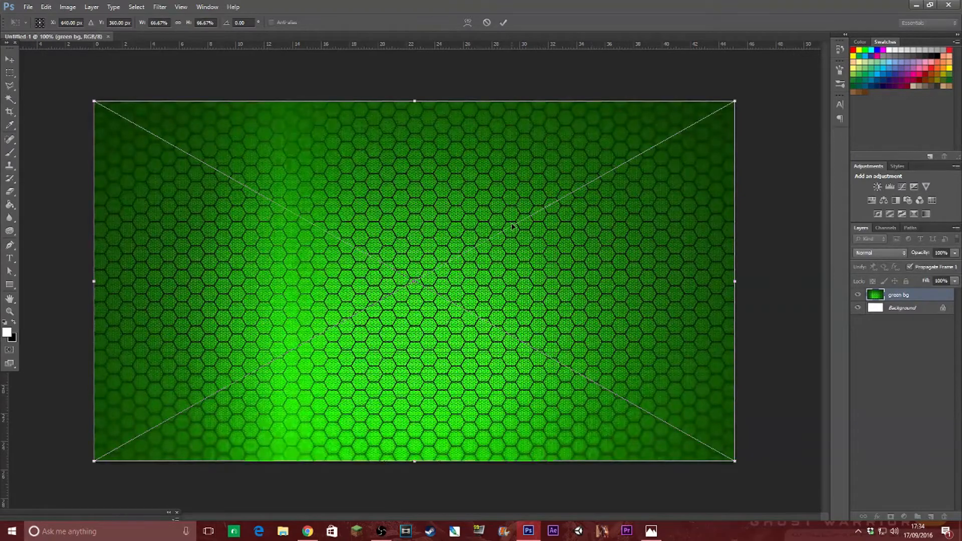
{"action": "right_click", "coordinate": [439, 185]}
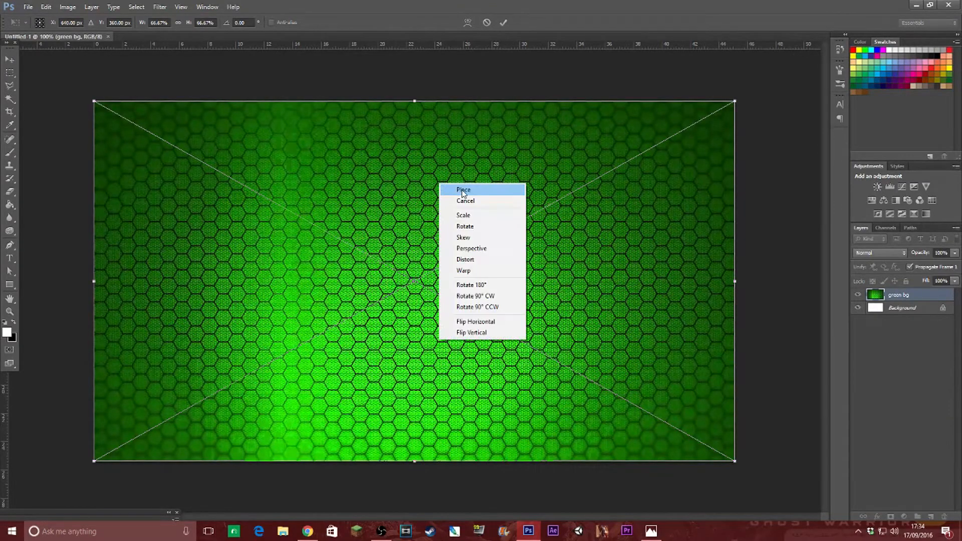
{"action": "left_click", "coordinate": [463, 191]}
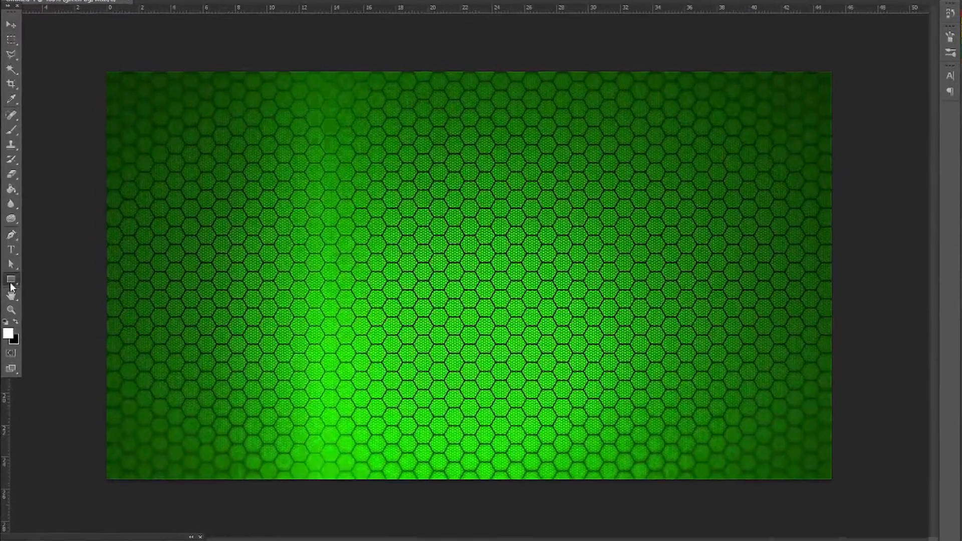
Draw a white rectangle about 802 by 440 px in the canvas's upper-left area and nudge it slightly up and right
{"action": "right_click", "coordinate": [8, 287]}
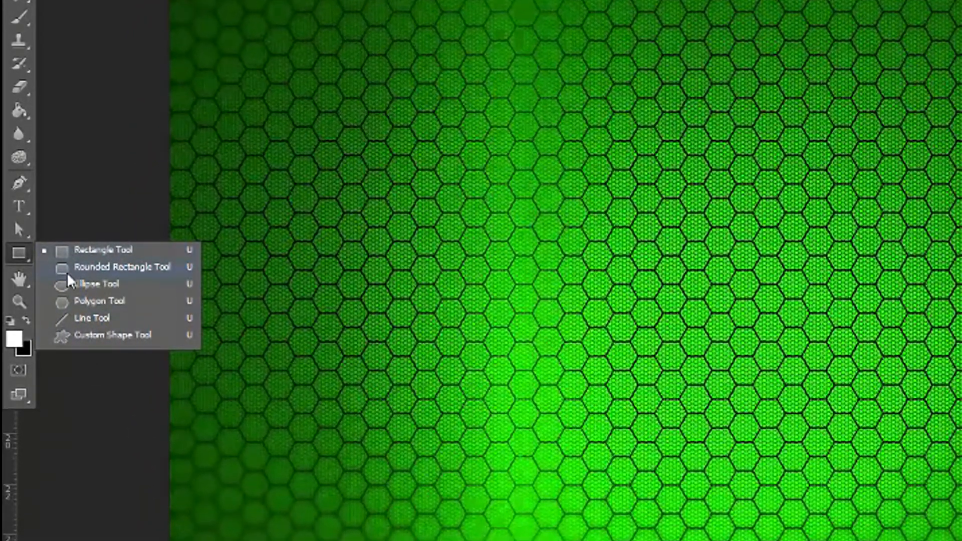
{"action": "left_click", "coordinate": [75, 251]}
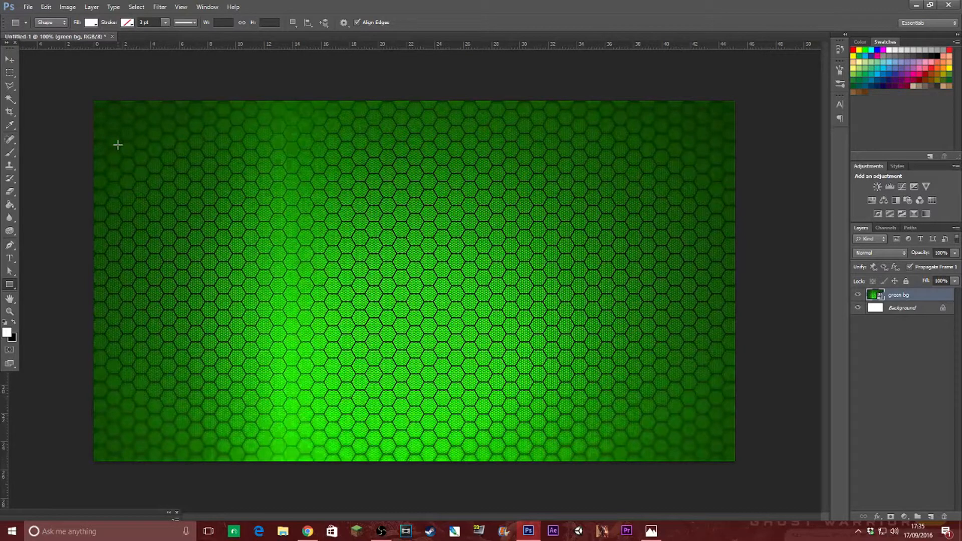
{"action": "left_click_drag", "start_coordinate": [118, 144], "coordinate": [520, 365]}
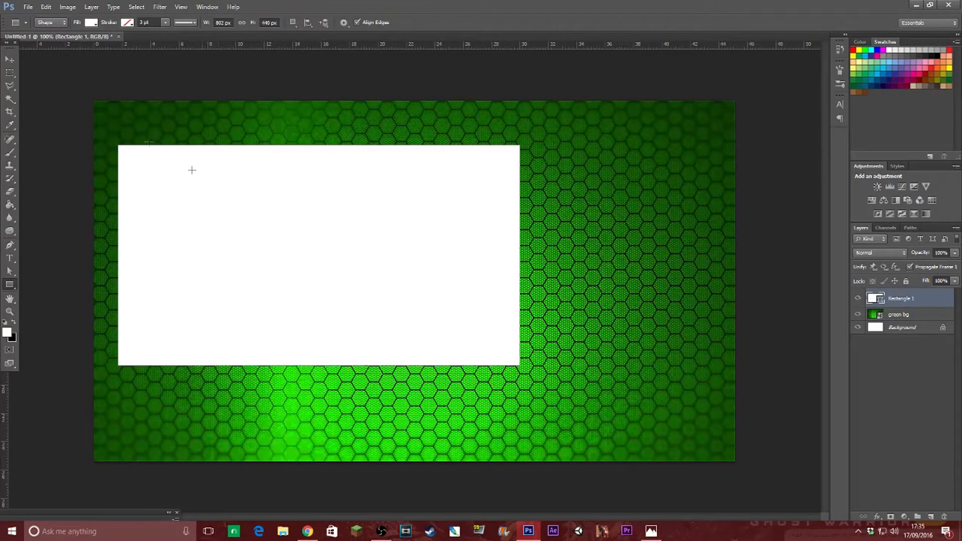
{"action": "key", "text": "v"}
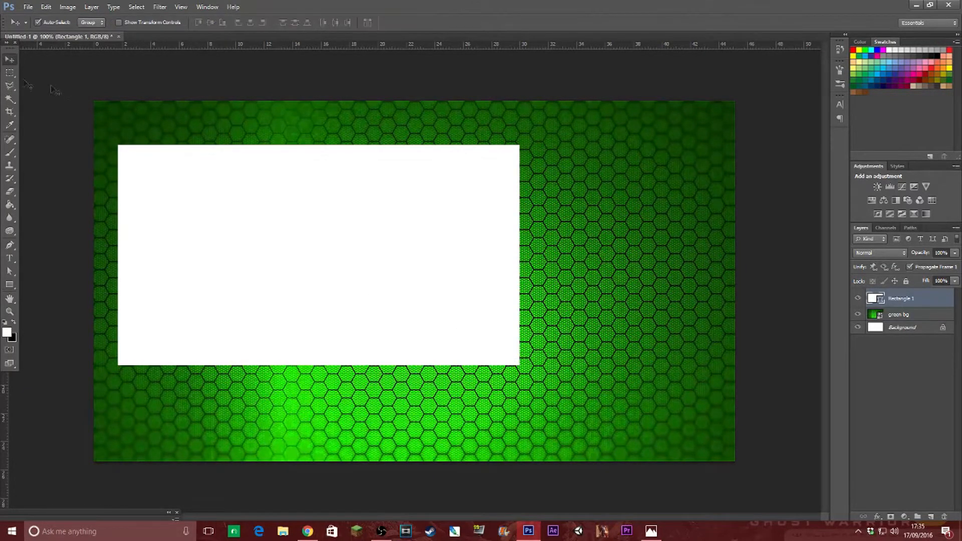
{"action": "left_click_drag", "start_coordinate": [284, 255], "coordinate": [307, 237]}
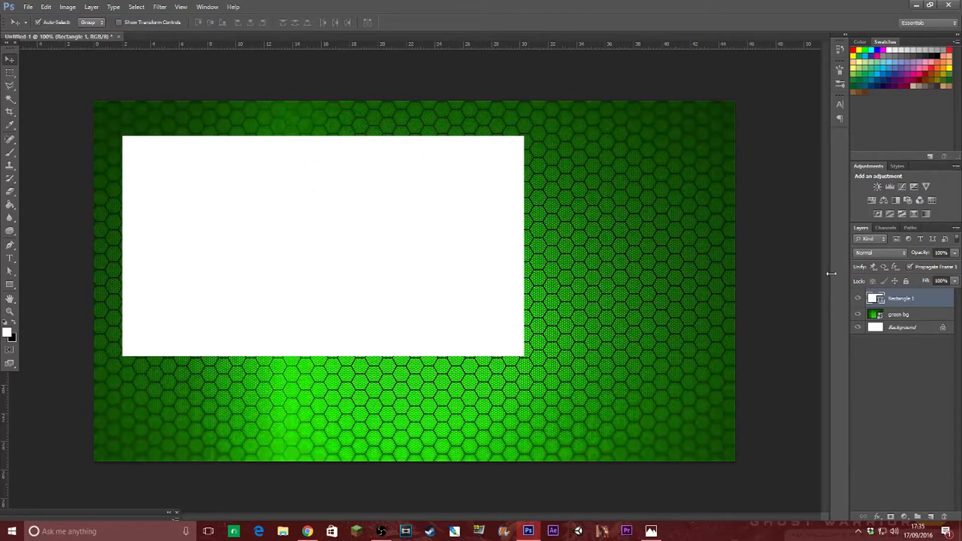
Add an Outer Glow layer style to the white rectangle and set the glow color to red
{"action": "double_click", "coordinate": [927, 299]}
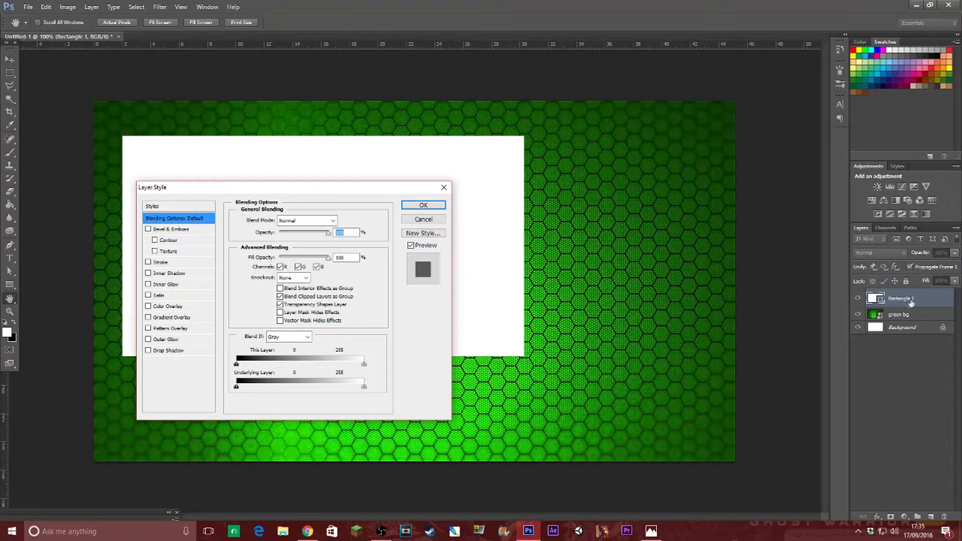
{"action": "left_click_drag", "start_coordinate": [317, 189], "coordinate": [778, 168]}
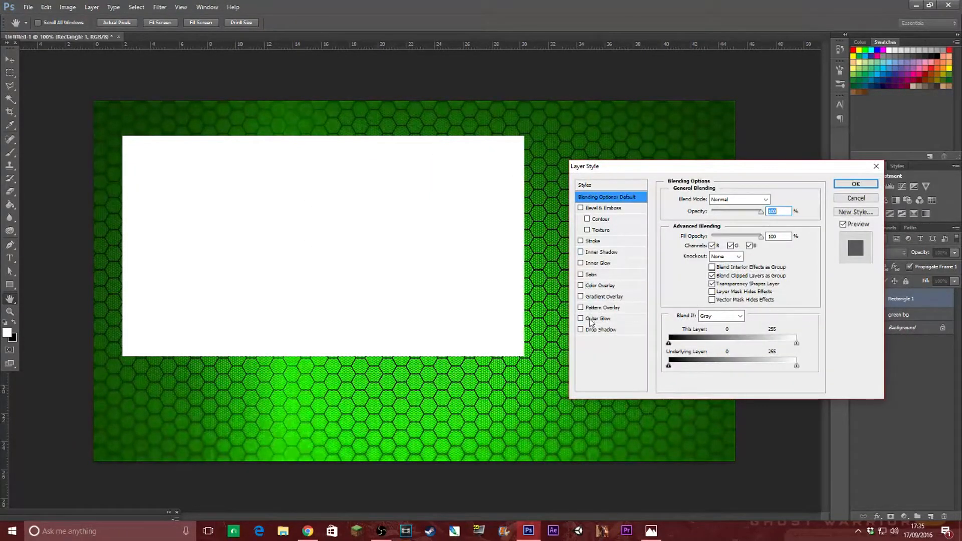
{"action": "left_click", "coordinate": [584, 323]}
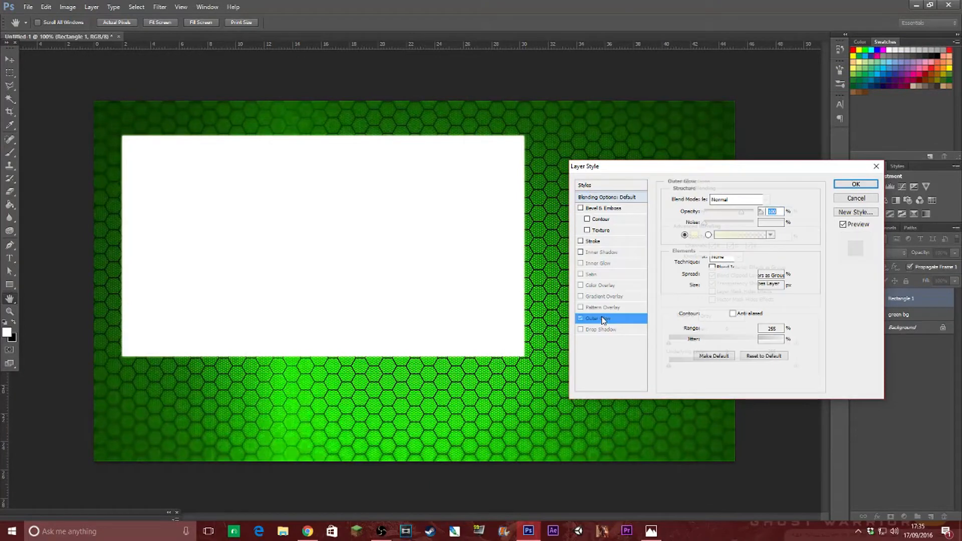
{"action": "left_click", "coordinate": [694, 235]}
{"action": "left_click", "coordinate": [714, 418]}
{"action": "left_click_drag", "start_coordinate": [701, 360], "coordinate": [704, 377]}
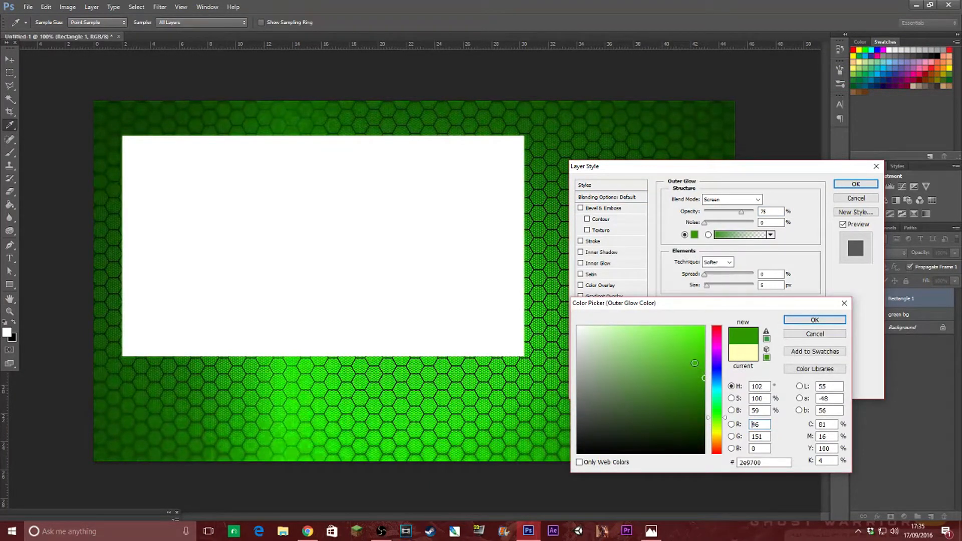
{"action": "left_click_drag", "start_coordinate": [712, 352], "coordinate": [716, 326]}
{"action": "left_click", "coordinate": [704, 355]}
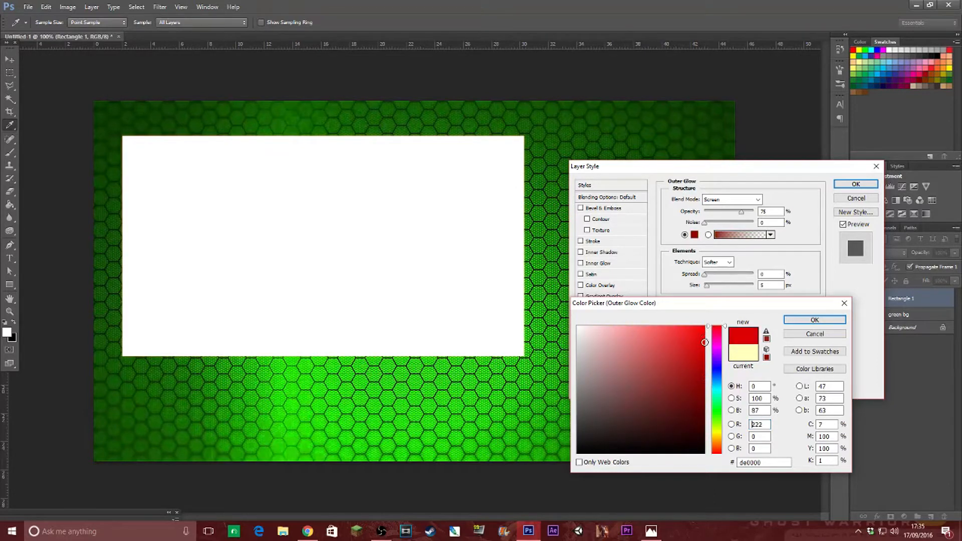
{"action": "left_click", "coordinate": [815, 319]}
Set the outer glow's blend mode to Normal, adjust its size to a narrow glow around the rectangle, and apply the style
{"action": "left_click_drag", "start_coordinate": [706, 285], "coordinate": [716, 287]}
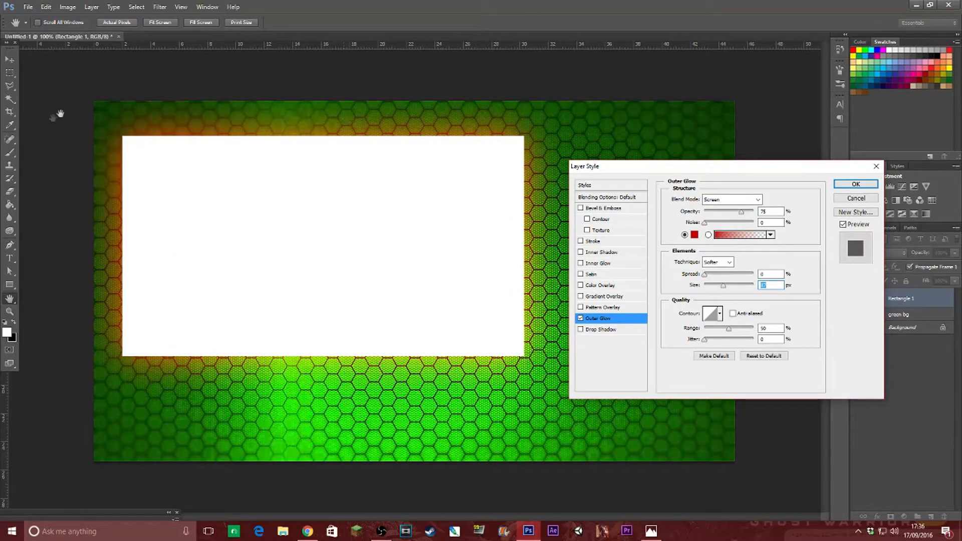
{"action": "left_click", "coordinate": [735, 200]}
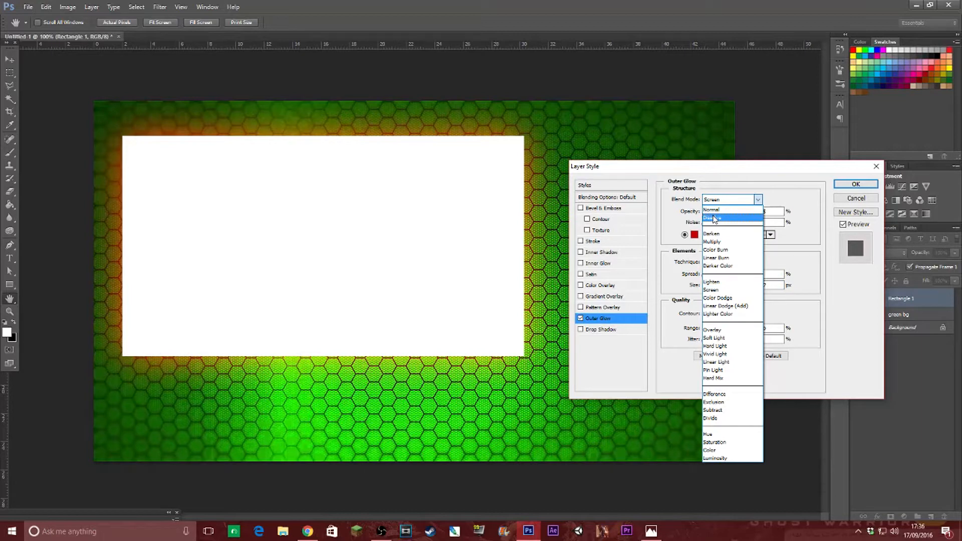
{"action": "left_click", "coordinate": [713, 210]}
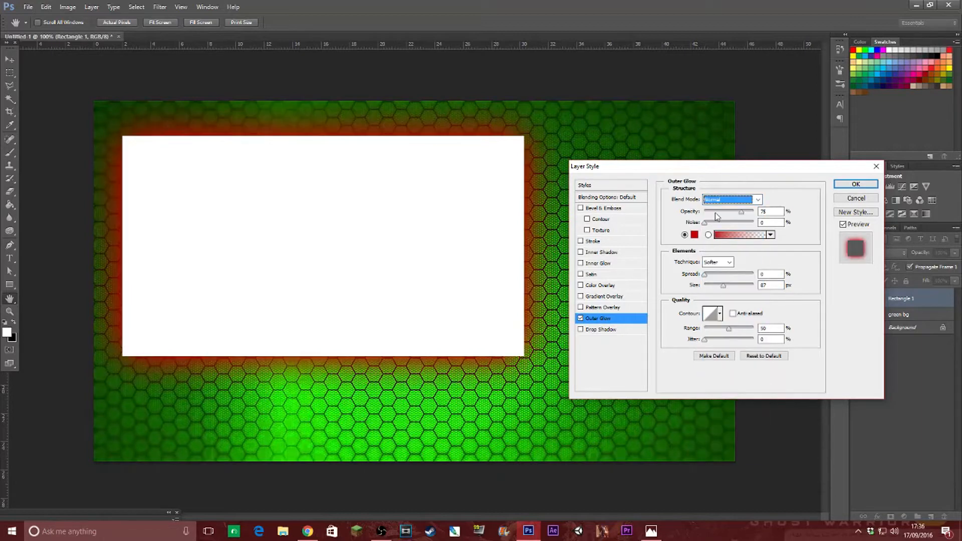
{"action": "left_click_drag", "start_coordinate": [722, 290], "coordinate": [732, 295]}
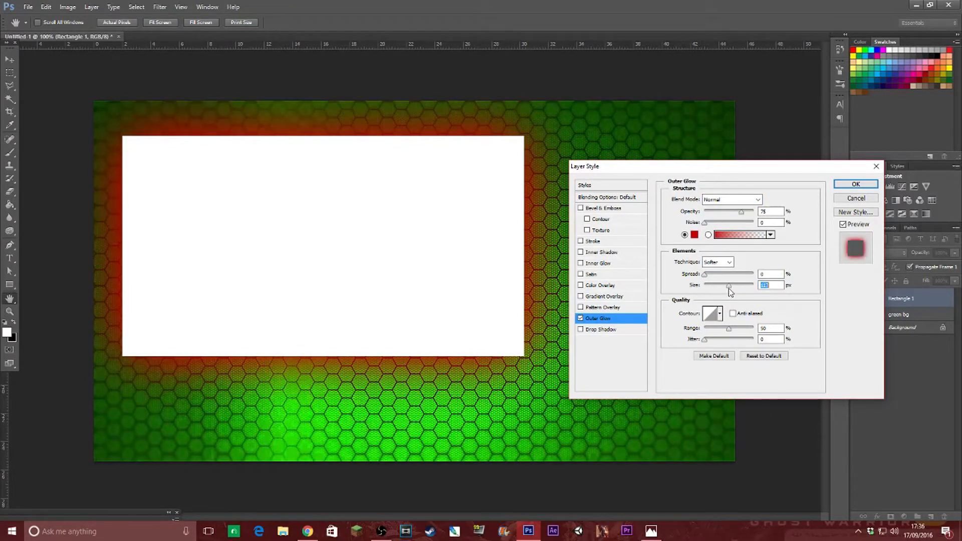
{"action": "left_click_drag", "start_coordinate": [729, 291], "coordinate": [717, 295]}
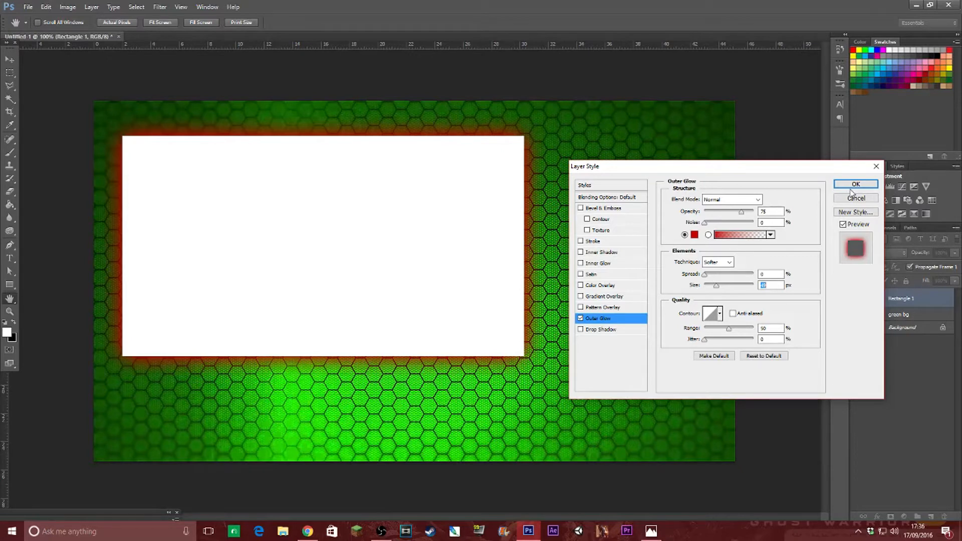
{"action": "left_click", "coordinate": [855, 184]}
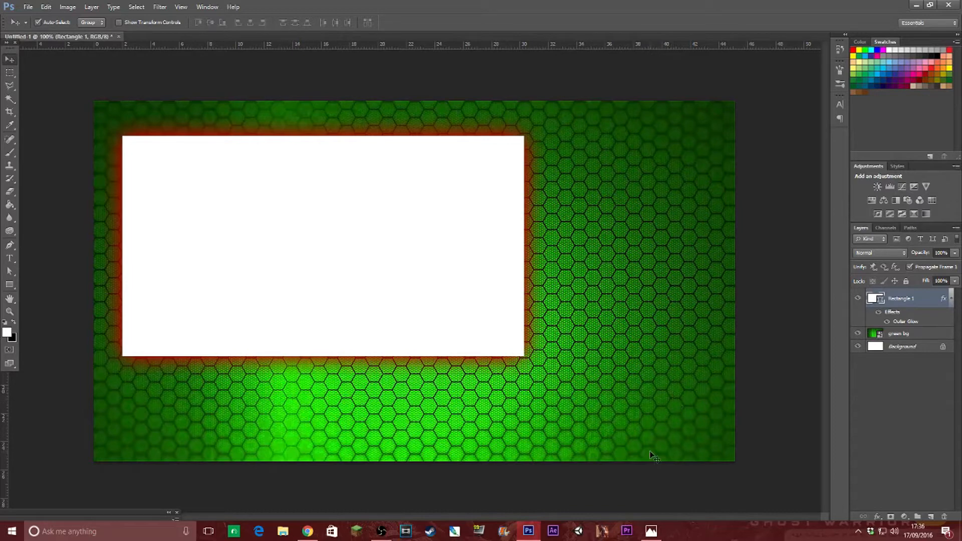
Check the example outro in Photos, return to Photoshop and place the "dragon" image from the Photoshop Image Essentials folder
{"action": "left_click", "coordinate": [651, 531]}
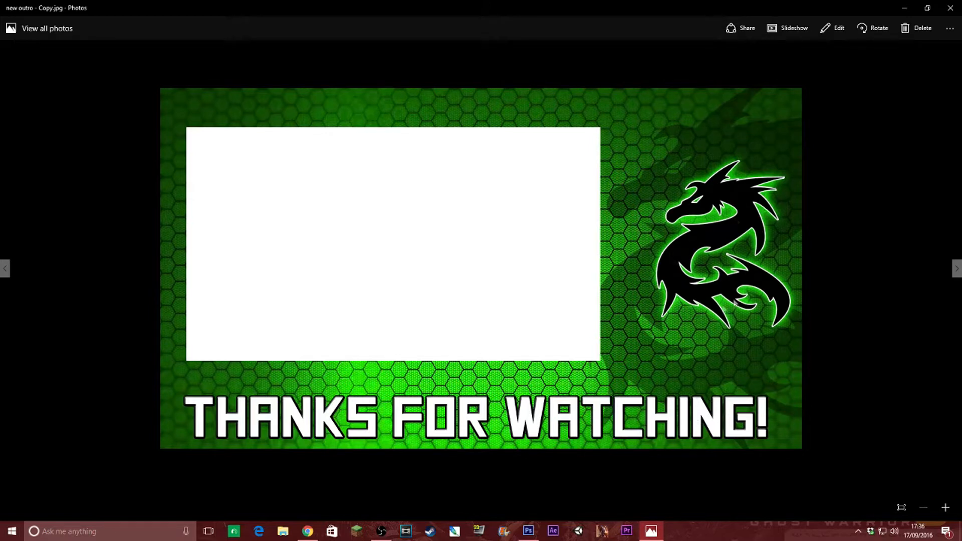
{"action": "left_click", "coordinate": [528, 530]}
{"action": "left_click", "coordinate": [28, 7]}
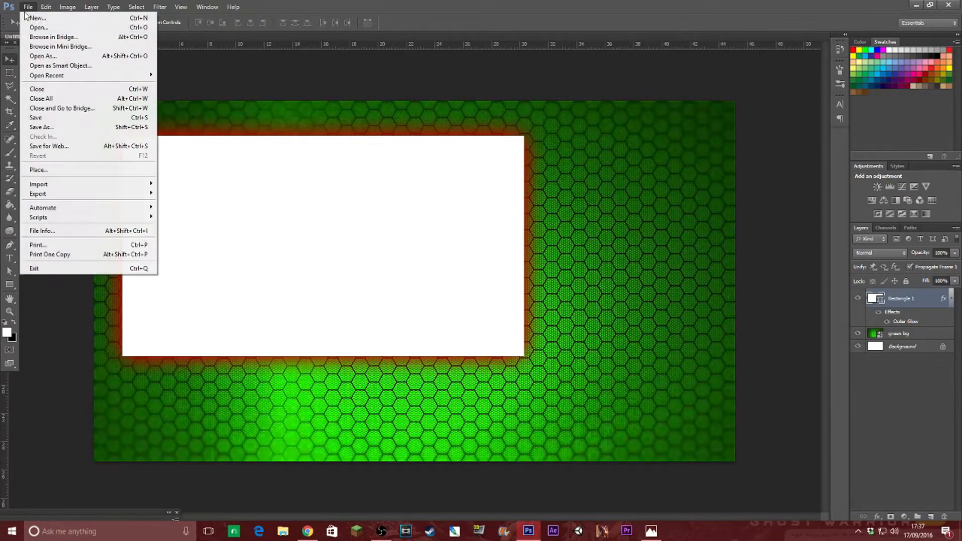
{"action": "left_click", "coordinate": [54, 171]}
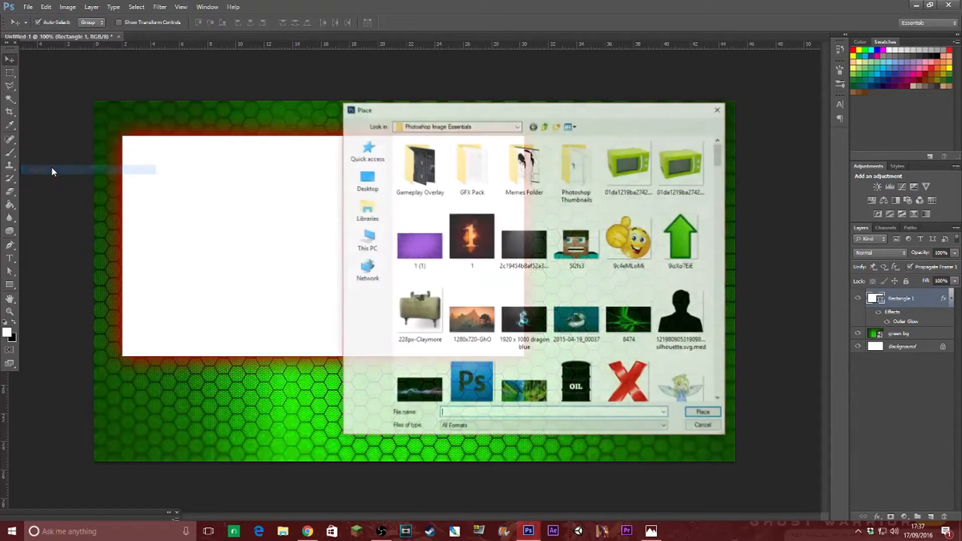
{"action": "scroll", "coordinate": [515, 194], "scroll_direction": "down", "scroll_amount": 15}
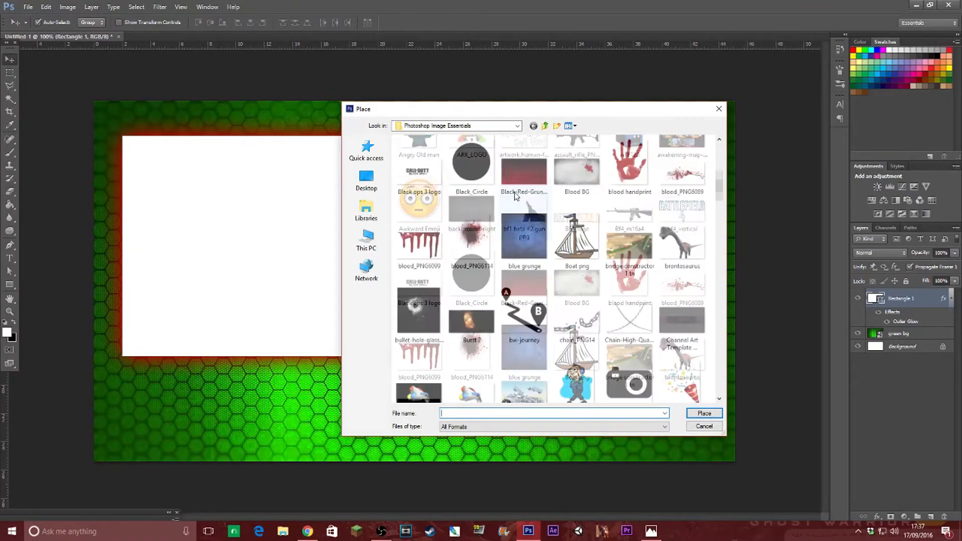
{"action": "scroll", "coordinate": [515, 195], "scroll_direction": "up", "scroll_amount": 2}
{"action": "scroll", "coordinate": [515, 194], "scroll_direction": "down", "scroll_amount": 3}
{"action": "double_click", "coordinate": [401, 228]}
Enlarge the placed dragon to about 124%, position it over the canvas's right side at full canvas height, and commit the placement
{"action": "left_click_drag", "start_coordinate": [674, 247], "coordinate": [678, 243]}
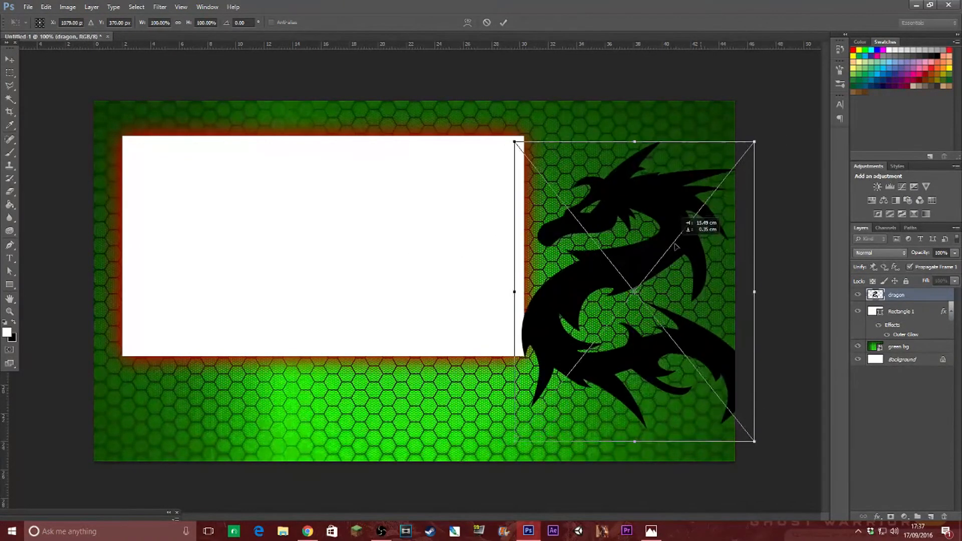
{"action": "left_click_drag", "start_coordinate": [516, 142], "coordinate": [462, 86]}
{"action": "left_click_drag", "start_coordinate": [577, 167], "coordinate": [609, 193]}
{"action": "left_click_drag", "start_coordinate": [503, 112], "coordinate": [490, 96]}
{"action": "mouse_move", "coordinate": [563, 146]}
{"action": "left_mouse_down"}
{"action": "mouse_move", "coordinate": [576, 152]}
{"action": "mouse_move", "coordinate": [558, 149]}
{"action": "left_mouse_up"}
{"action": "right_click", "coordinate": [594, 146]}
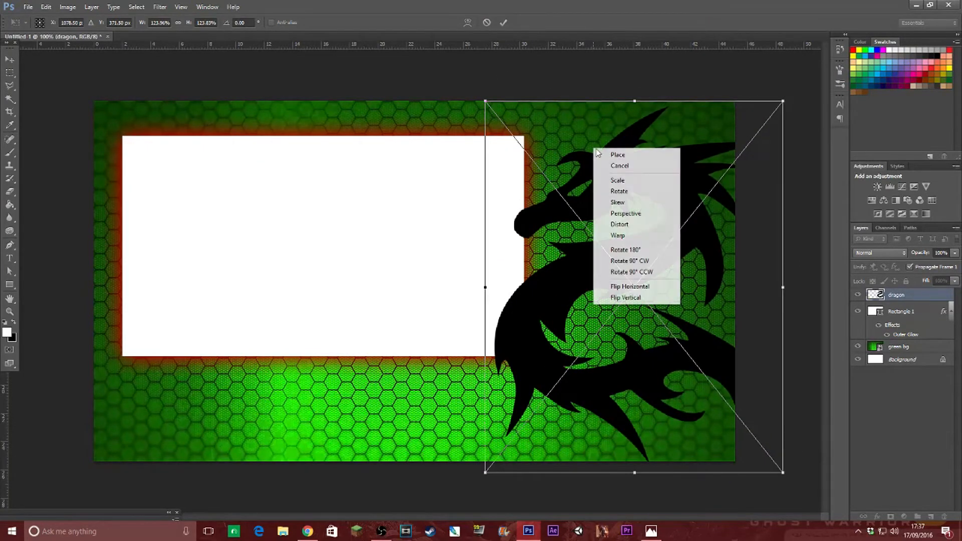
{"action": "left_click", "coordinate": [599, 152]}
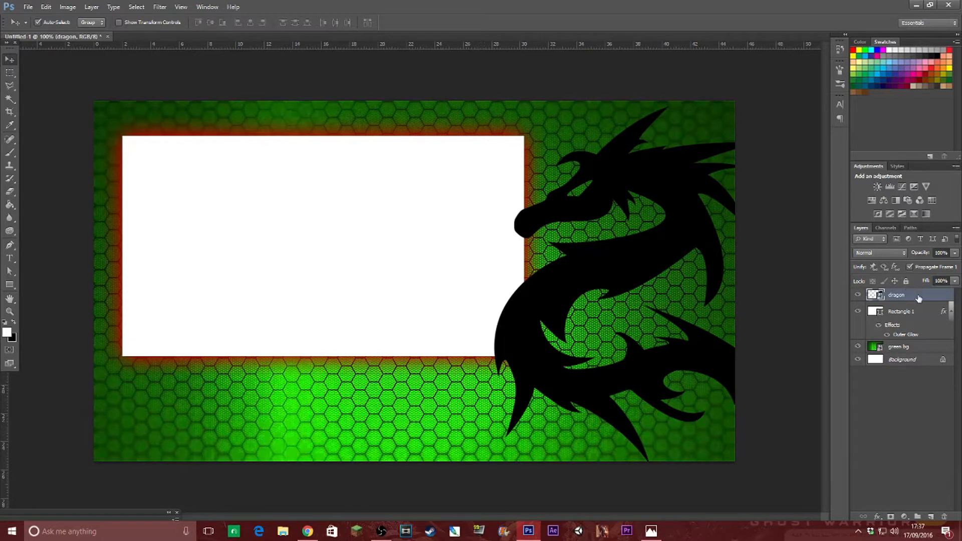
Move the dragon layer beneath the white rectangle layer, lower its opacity to about 59% and shift the dragon slightly right
{"action": "left_click_drag", "start_coordinate": [918, 297], "coordinate": [897, 334]}
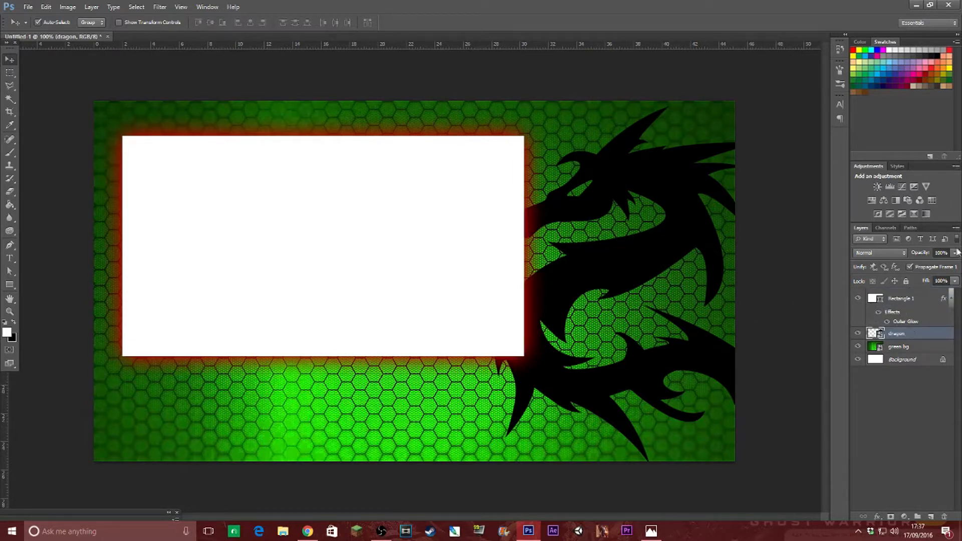
{"action": "left_click", "coordinate": [932, 264]}
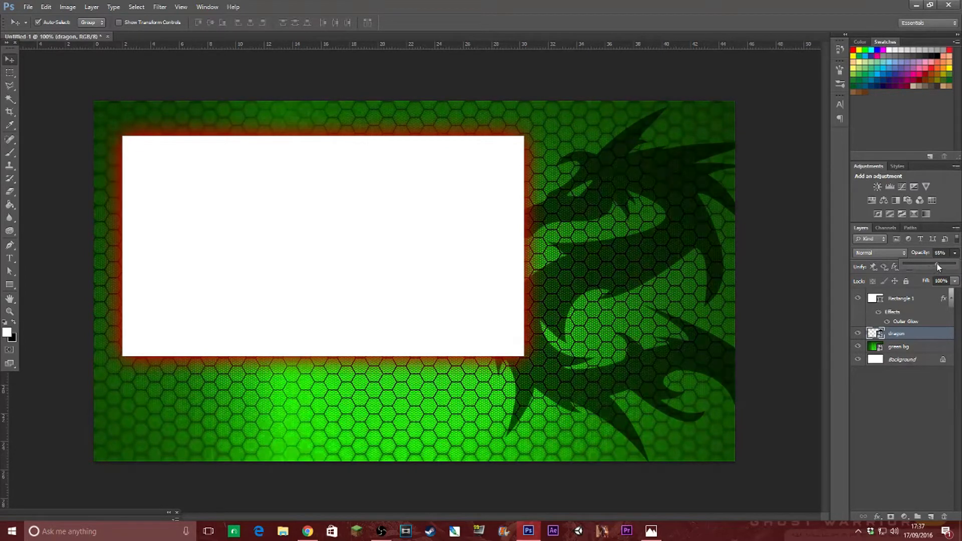
{"action": "left_click_drag", "start_coordinate": [934, 264], "coordinate": [931, 263]}
{"action": "left_click_drag", "start_coordinate": [619, 261], "coordinate": [640, 261]}
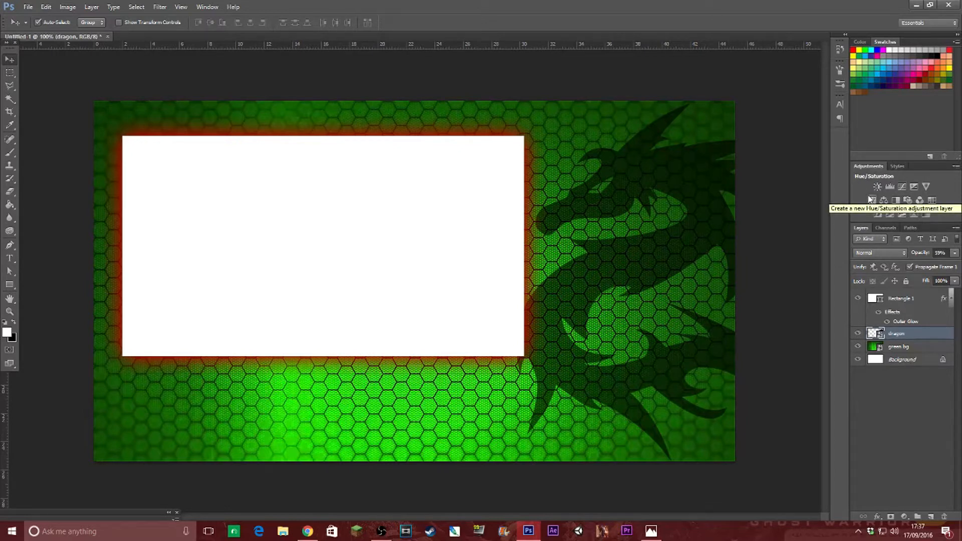
Duplicate the faded dragon layer, scale the copy to about 74% over the large dragon, and set its opacity to 100%
{"action": "key", "text": "ctrl+j"}
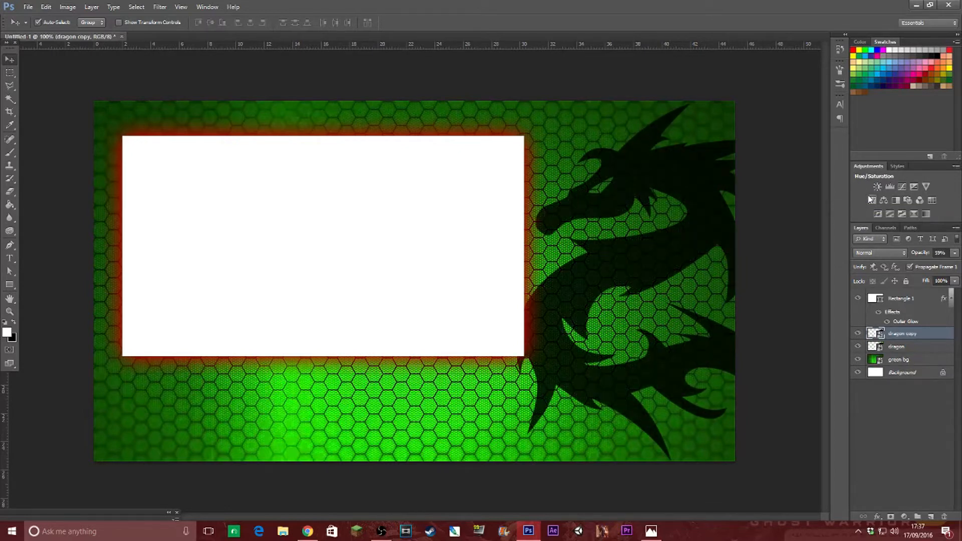
{"action": "key", "text": "ctrl+t"}
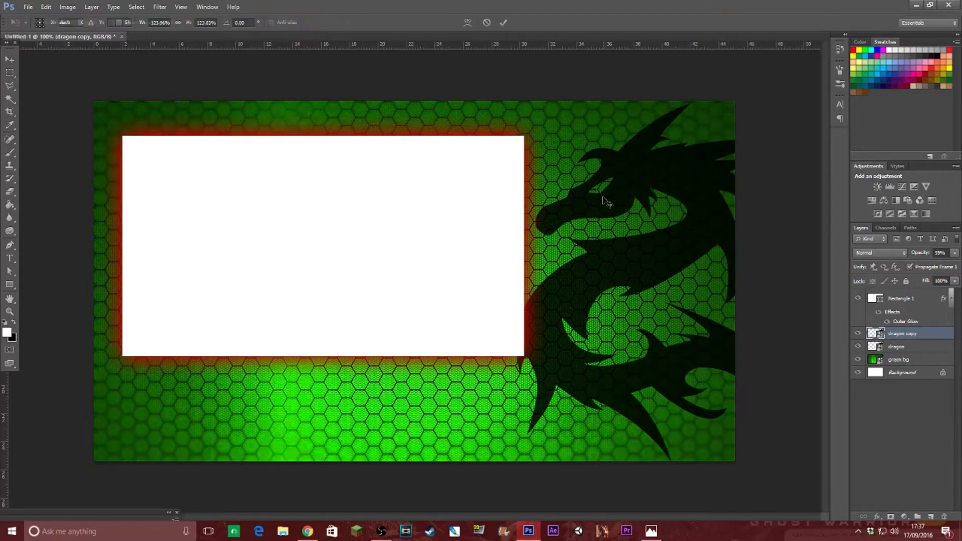
{"action": "left_click_drag", "start_coordinate": [507, 92], "coordinate": [627, 246]}
{"action": "left_click_drag", "start_coordinate": [673, 270], "coordinate": [603, 194]}
{"action": "right_click", "coordinate": [681, 217]}
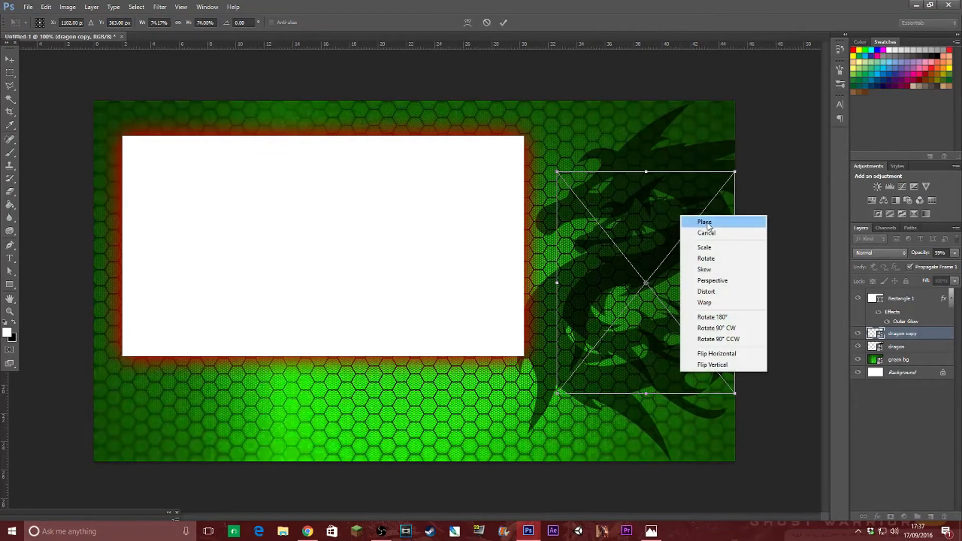
{"action": "key", "text": "Return"}
{"action": "left_click", "coordinate": [954, 254]}
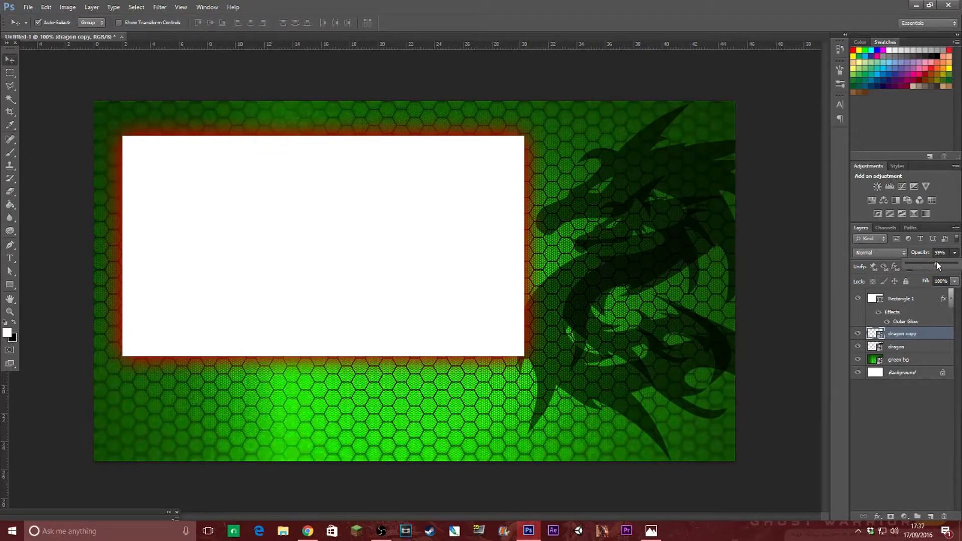
{"action": "left_click_drag", "start_coordinate": [937, 262], "coordinate": [956, 264]}
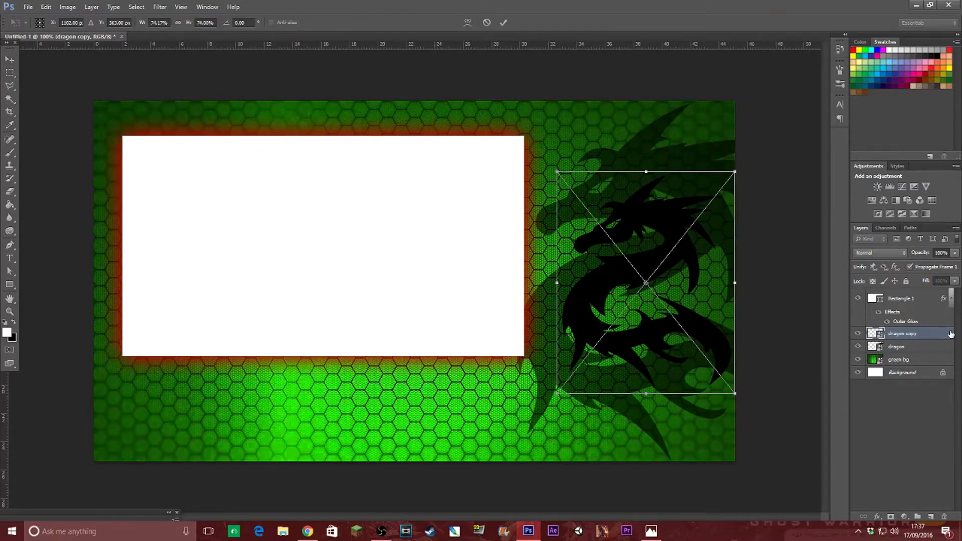
Scale the dragon copy to about 56% and center it beside the white rectangle, and move the large faded dragon slightly up
{"action": "left_click_drag", "start_coordinate": [557, 172], "coordinate": [598, 223]}
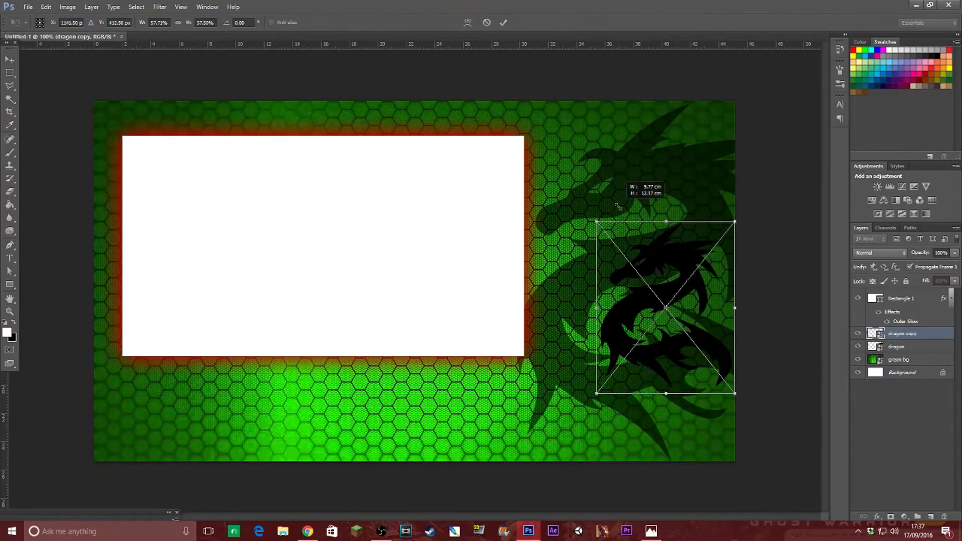
{"action": "left_click_drag", "start_coordinate": [668, 269], "coordinate": [651, 217]}
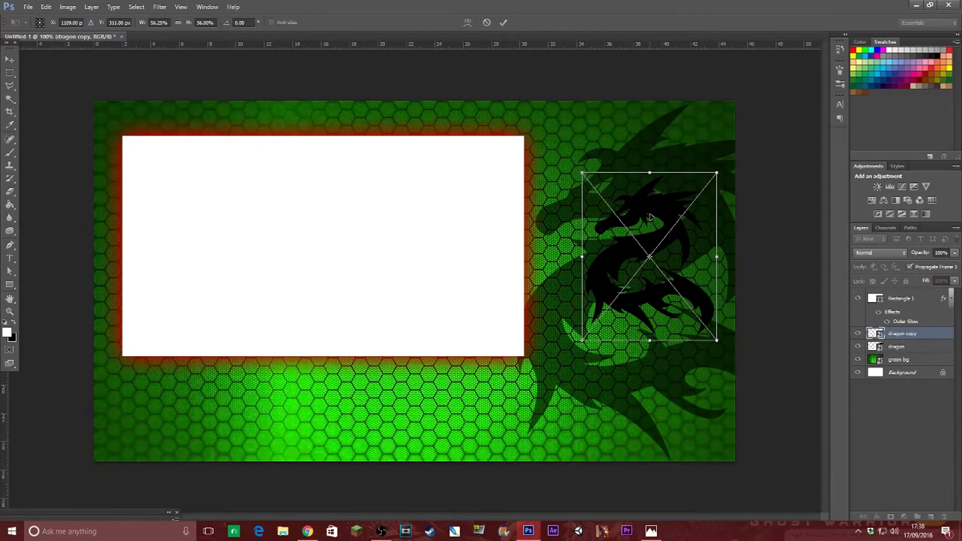
{"action": "left_click_drag", "start_coordinate": [639, 206], "coordinate": [633, 194]}
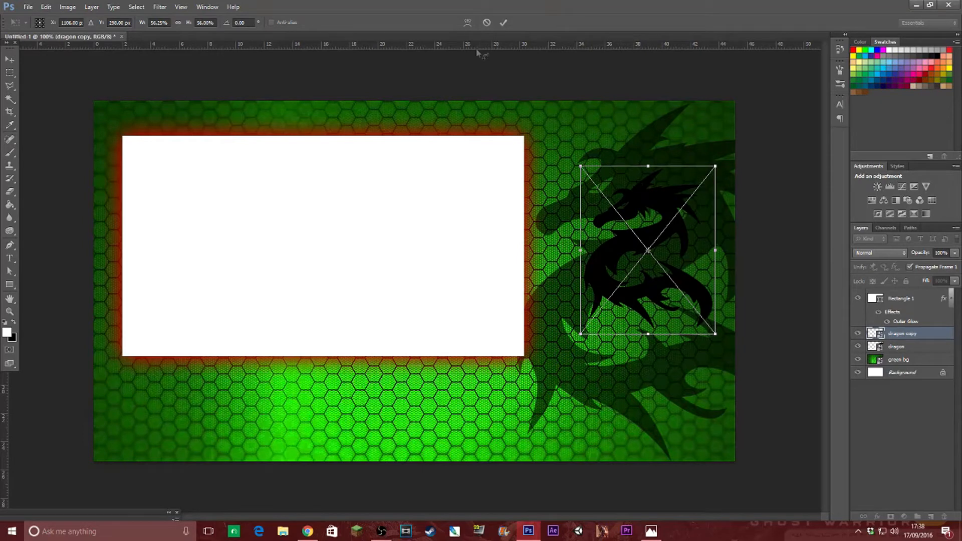
{"action": "left_click", "coordinate": [503, 22]}
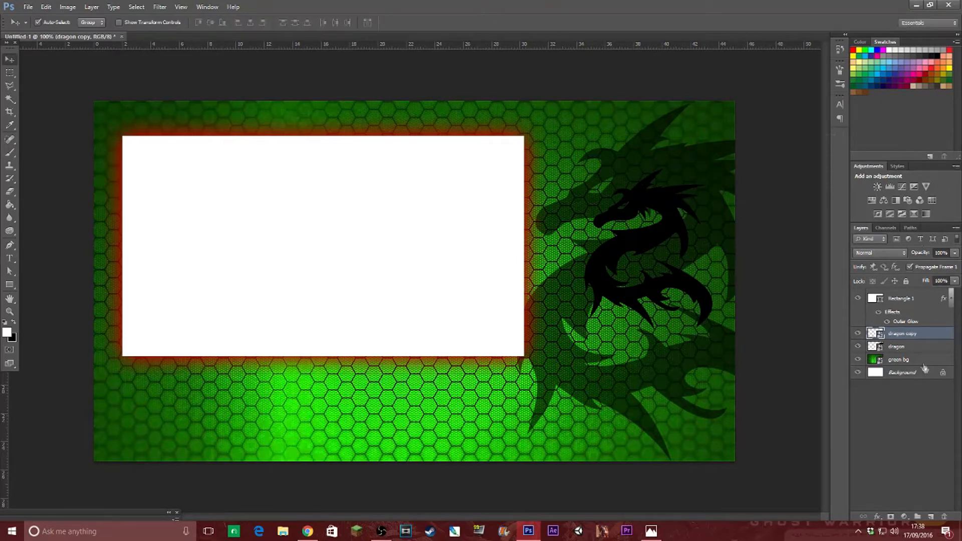
{"action": "left_click", "coordinate": [910, 346]}
{"action": "left_click_drag", "start_coordinate": [640, 184], "coordinate": [635, 154]}
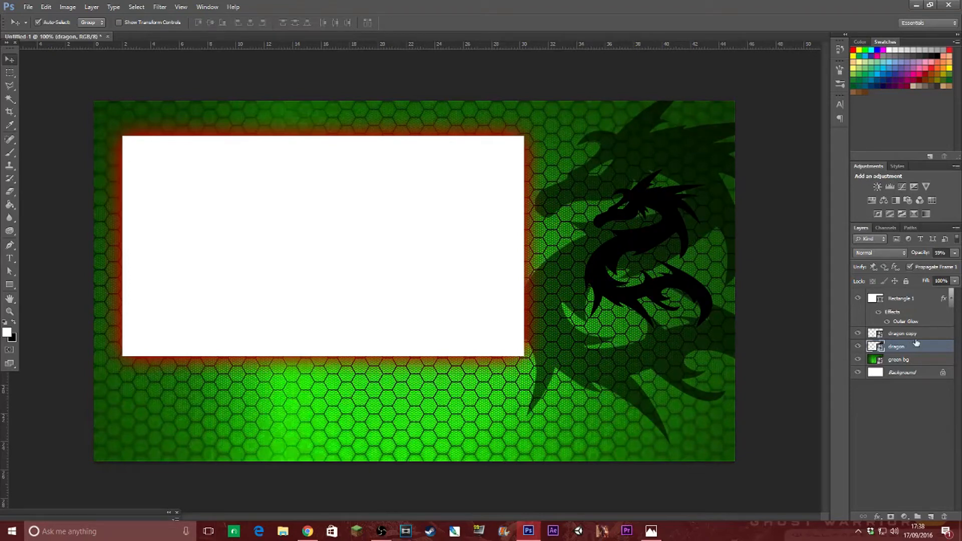
Apply a Stroke and a white Color Overlay layer style to the small dragon copy
{"action": "double_click", "coordinate": [931, 334]}
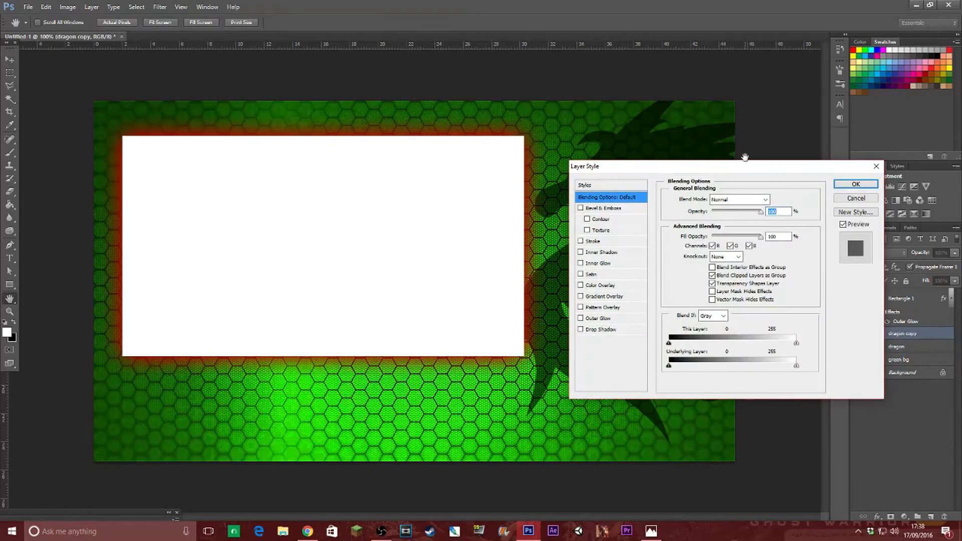
{"action": "left_click_drag", "start_coordinate": [773, 169], "coordinate": [396, 225]}
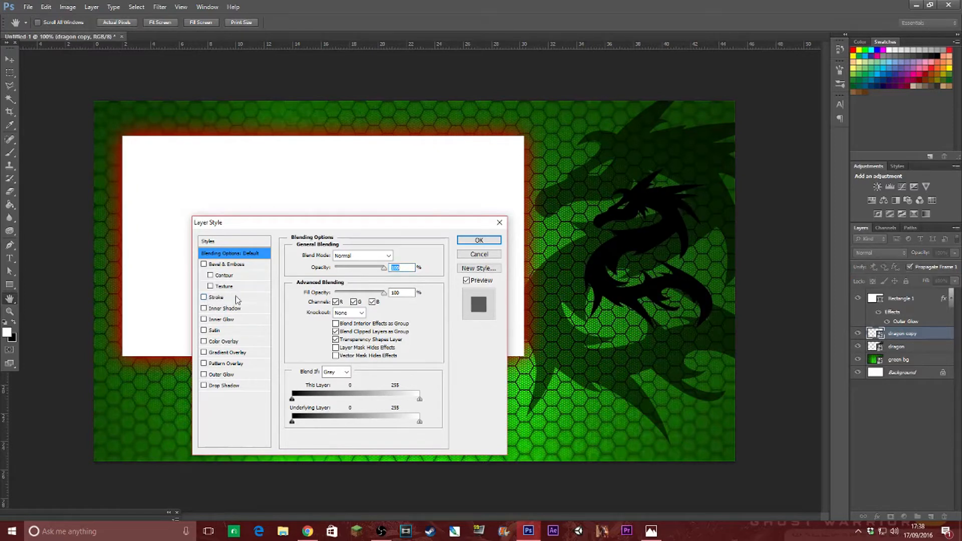
{"action": "left_click", "coordinate": [204, 298]}
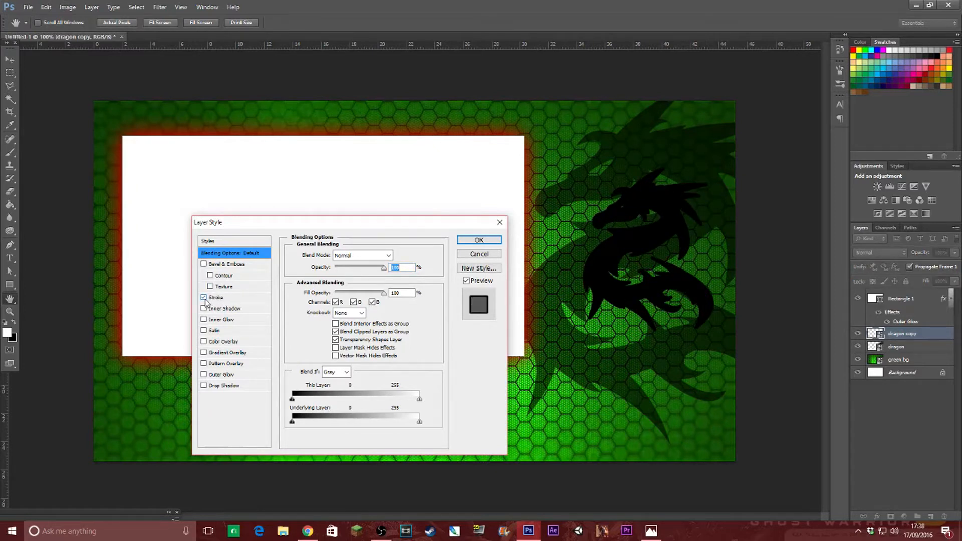
{"action": "left_click", "coordinate": [207, 341]}
{"action": "left_click", "coordinate": [394, 256]}
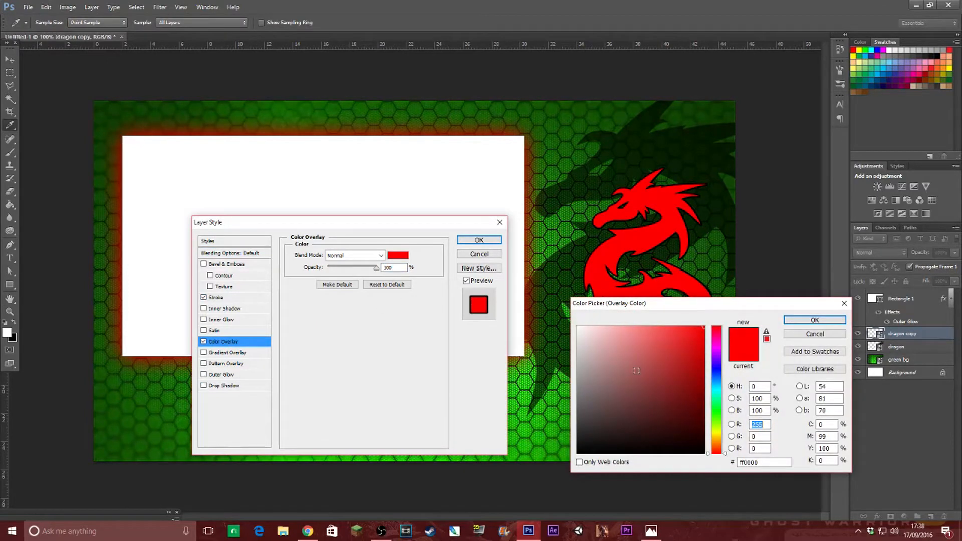
{"action": "left_click_drag", "start_coordinate": [584, 336], "coordinate": [434, 302]}
{"action": "left_click", "coordinate": [802, 319]}
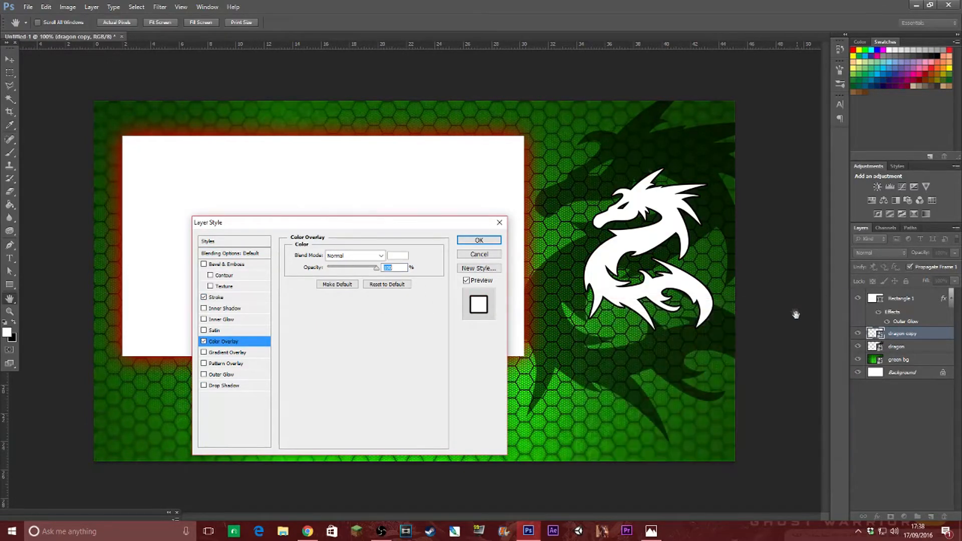
{"action": "left_click", "coordinate": [480, 241]}
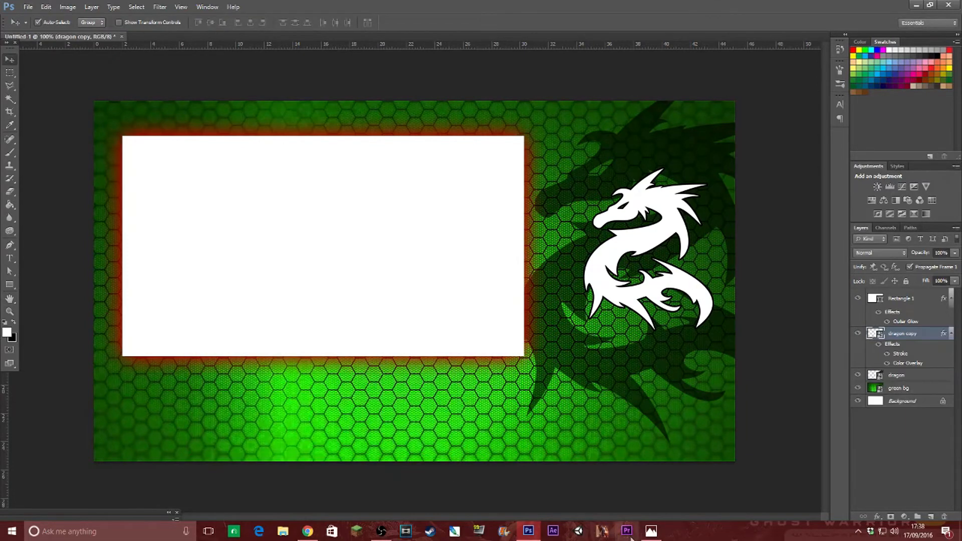
Check the example outro in Photos again and set Photoshop's Type tool to the Beyond The Mountains font at 72 pt
{"action": "left_click", "coordinate": [651, 531]}
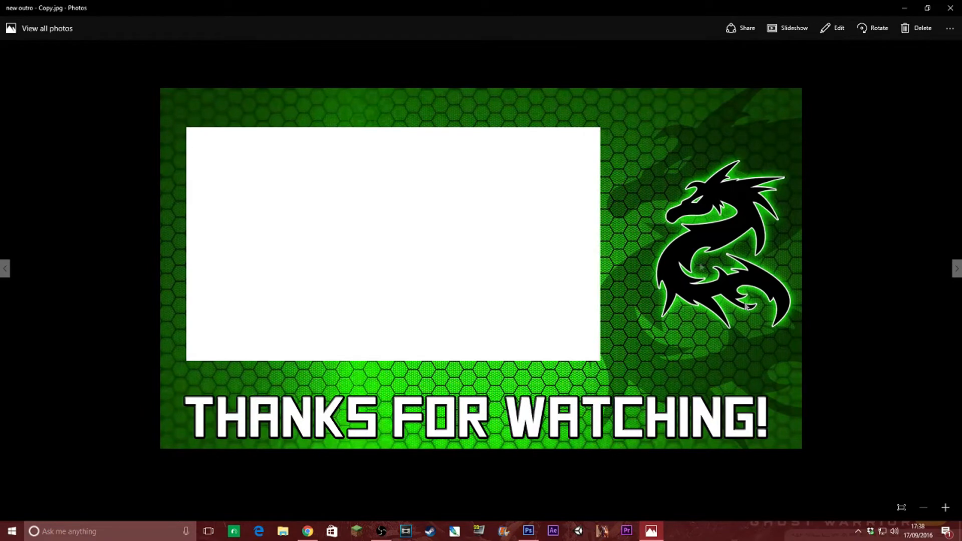
{"action": "left_click", "coordinate": [528, 531]}
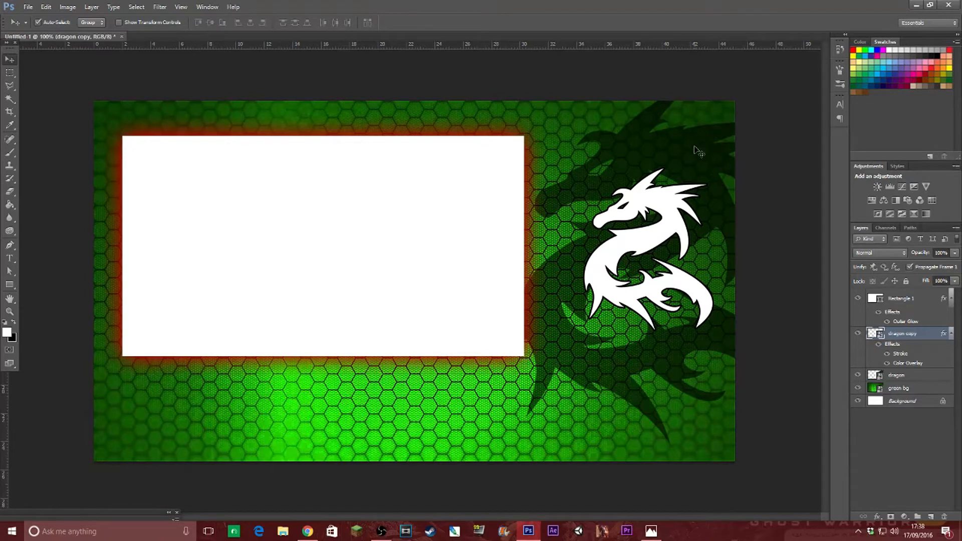
{"action": "left_click", "coordinate": [9, 258]}
{"action": "left_click", "coordinate": [108, 22]}
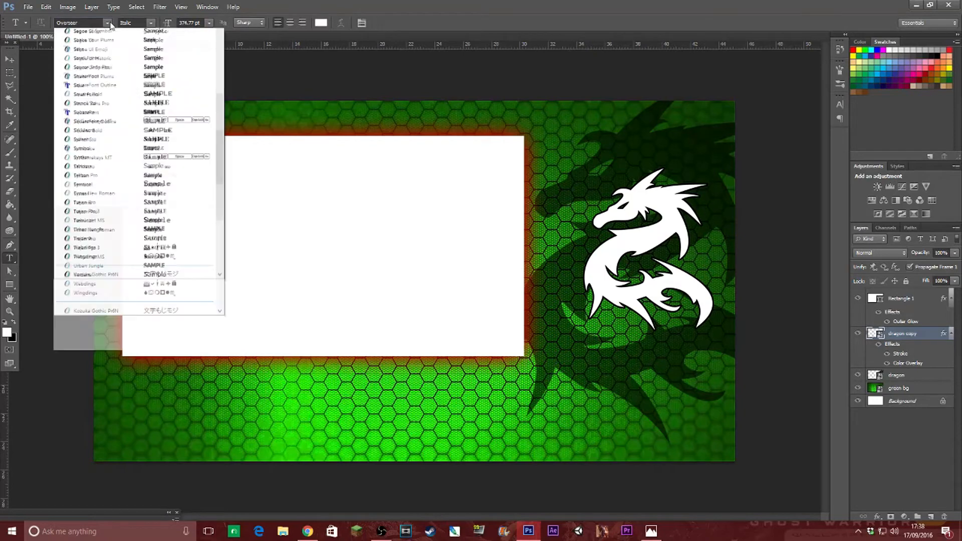
{"action": "left_click_drag", "start_coordinate": [218, 275], "coordinate": [227, 93]}
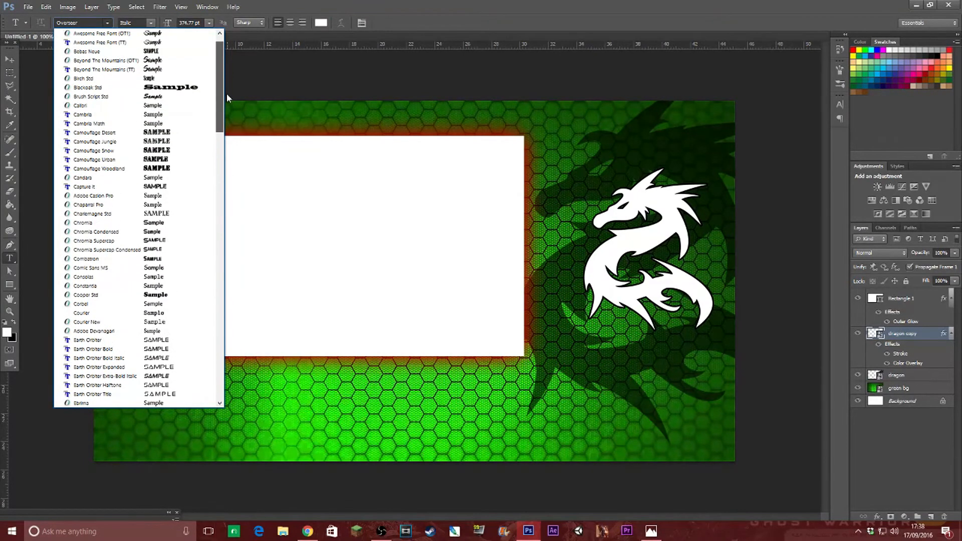
{"action": "left_click", "coordinate": [139, 73]}
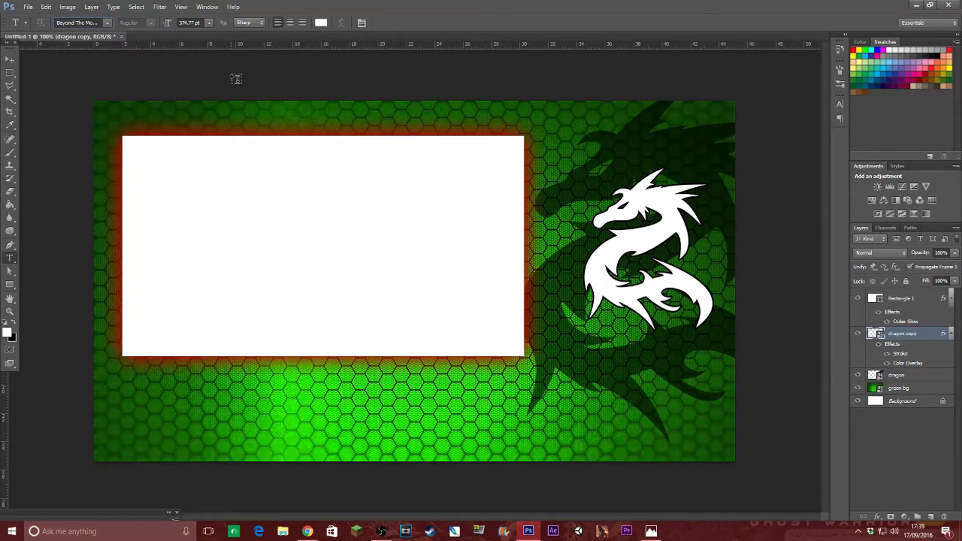
{"action": "left_click", "coordinate": [209, 22]}
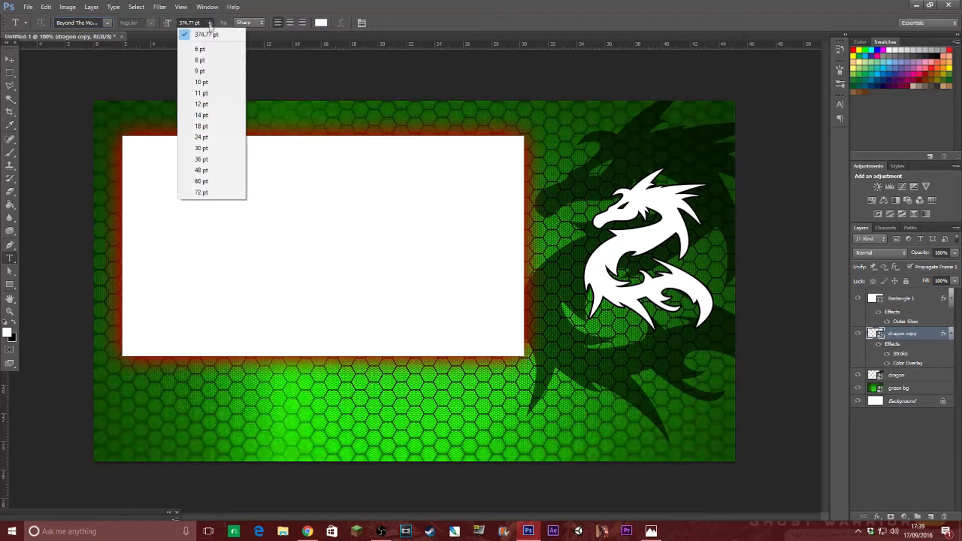
{"action": "left_click", "coordinate": [208, 192]}
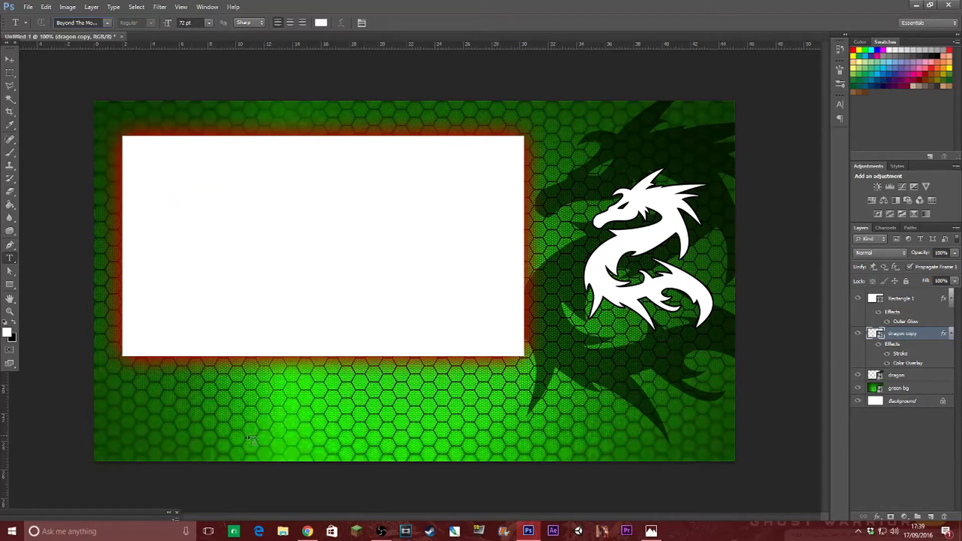
Add the text line "Thanks for watching!" on the green background below the white rectangle
{"action": "left_click", "coordinate": [225, 424]}
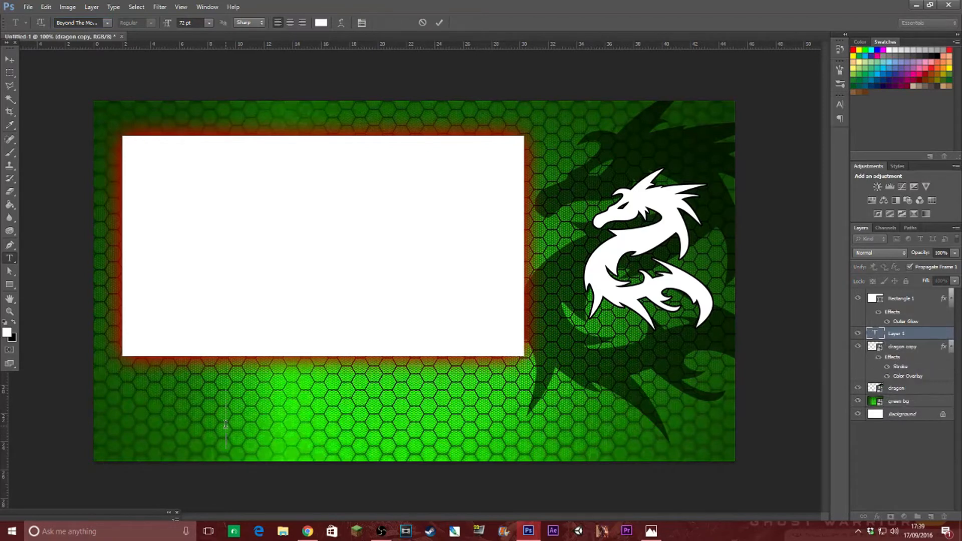
{"action": "type", "text": "Th"}
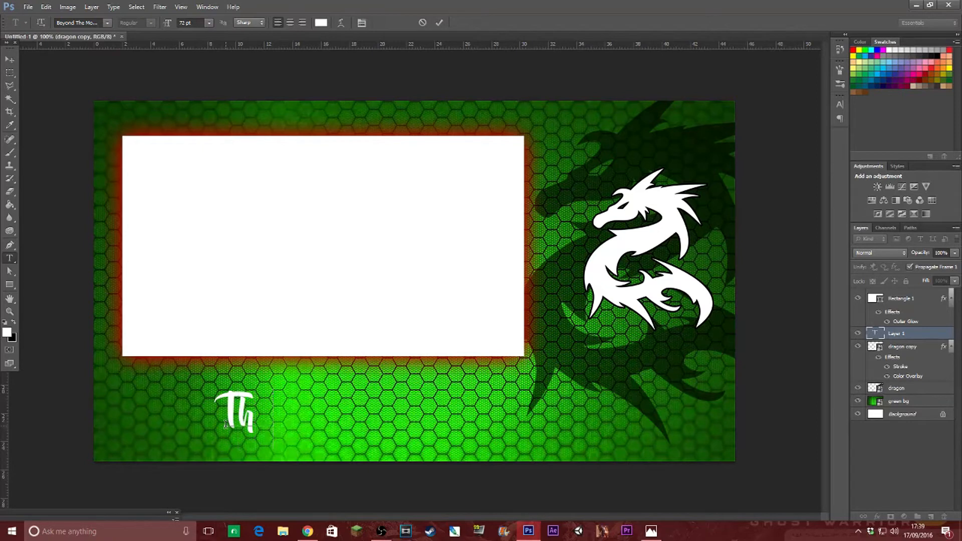
{"action": "type", "text": "anks for"}
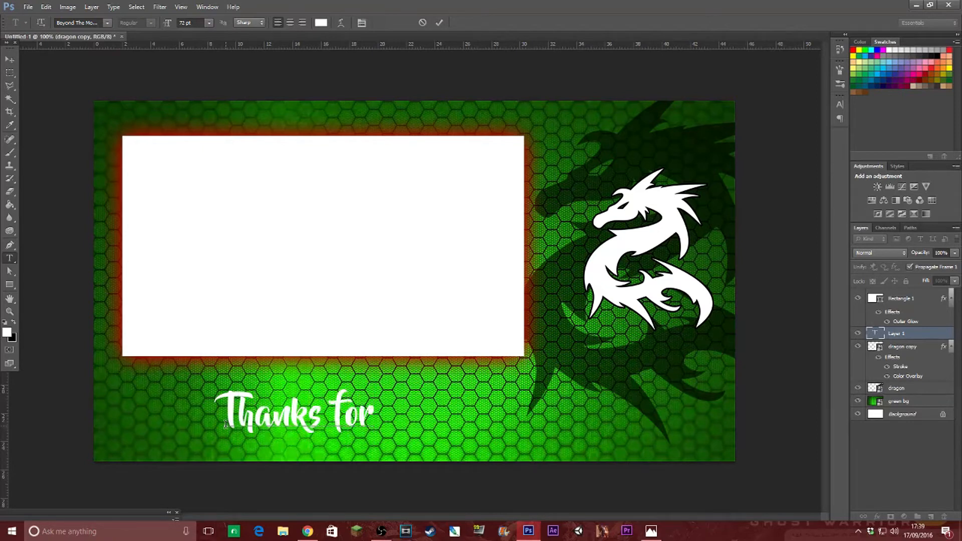
{"action": "type", "text": " watch"}
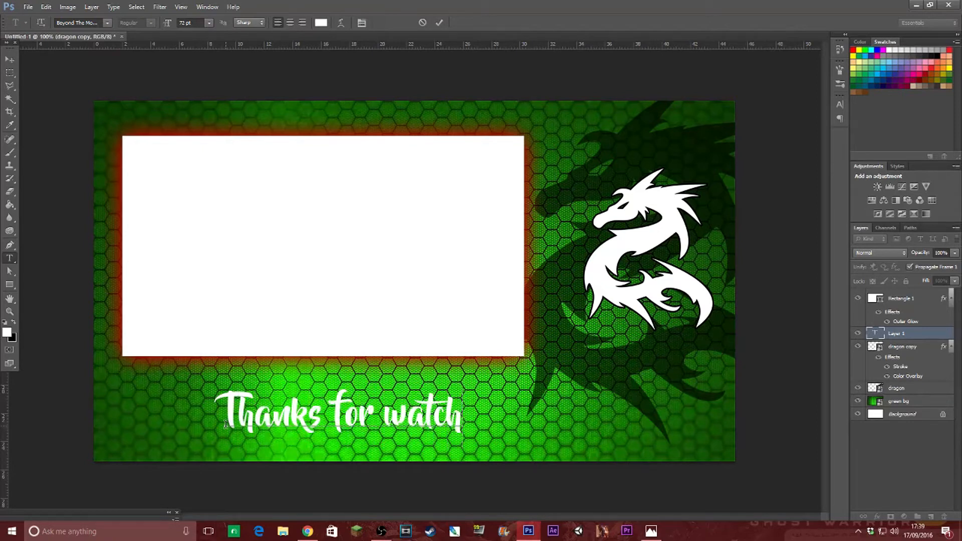
{"action": "type", "text": "ing!"}
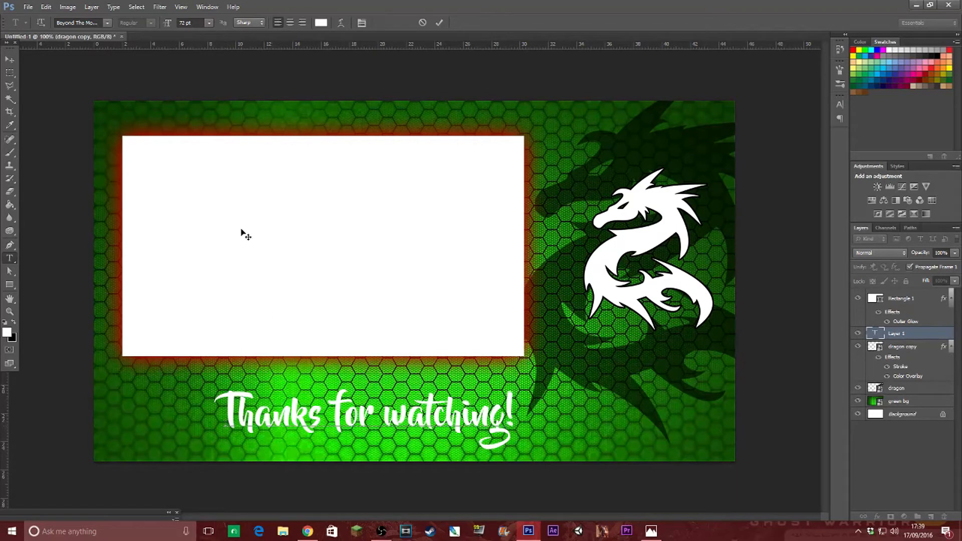
{"action": "left_click", "coordinate": [9, 60]}
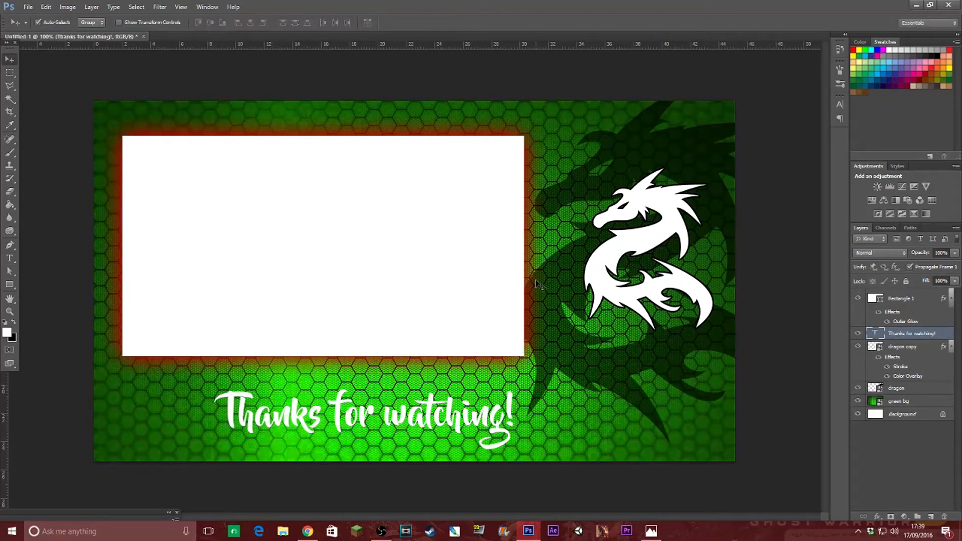
Scale the "Thanks for watching!" text to about 179% and position it across the canvas just below the white rectangle
{"action": "key", "text": "ctrl+t"}
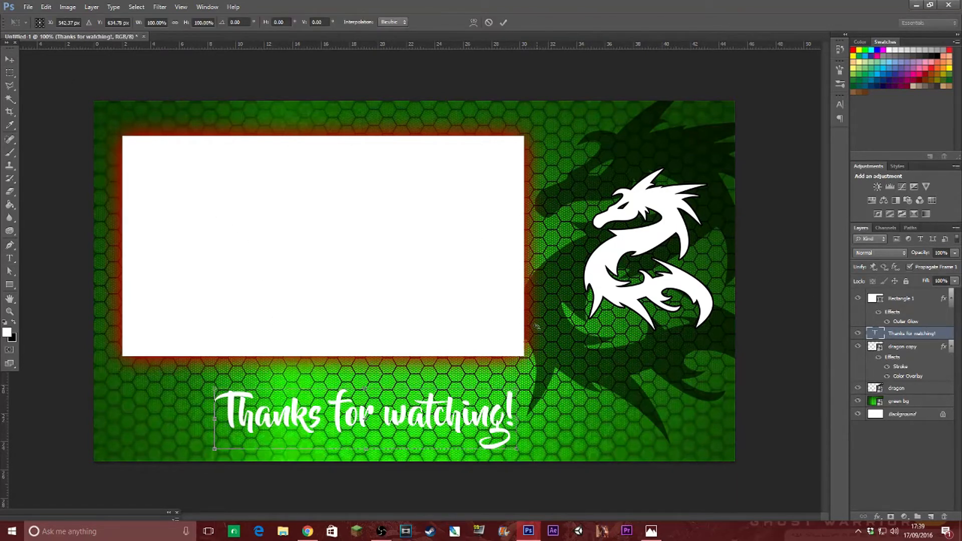
{"action": "left_click_drag", "start_coordinate": [517, 402], "coordinate": [583, 395]}
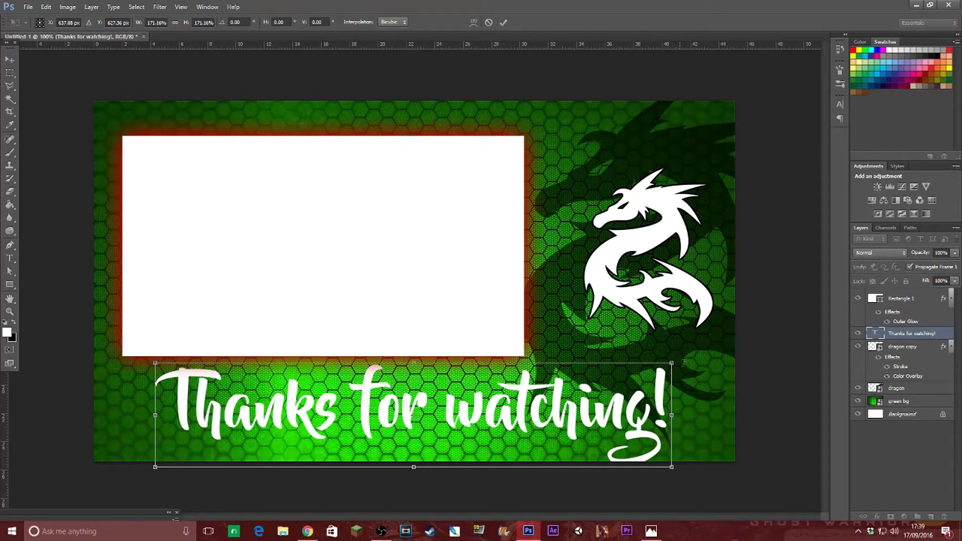
{"action": "left_click_drag", "start_coordinate": [672, 363], "coordinate": [697, 357]}
{"action": "left_click_drag", "start_coordinate": [647, 378], "coordinate": [627, 381]}
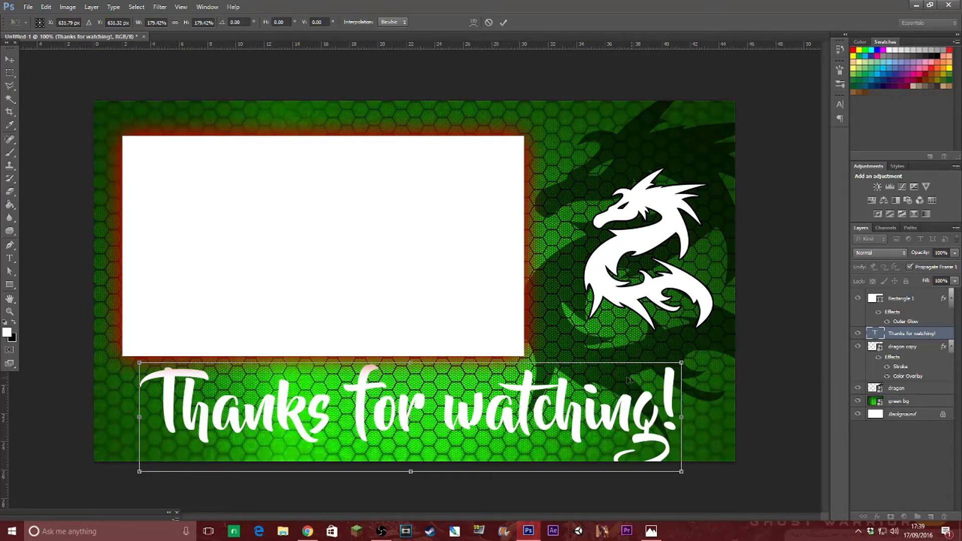
{"action": "left_click", "coordinate": [502, 25]}
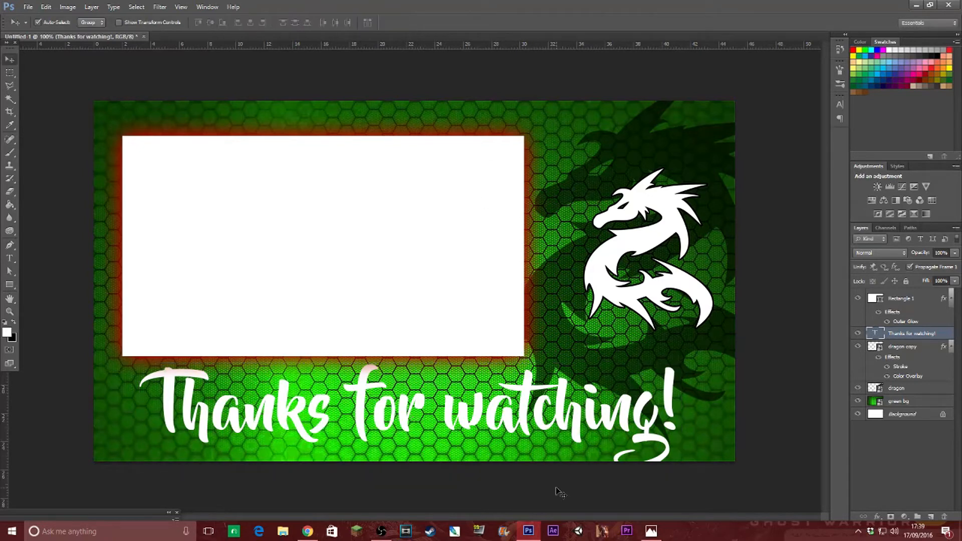
Select the "Thanks for watching!" text layer
{"action": "left_click", "coordinate": [940, 335], "text": "ctrl"}
{"action": "left_click", "coordinate": [930, 334]}
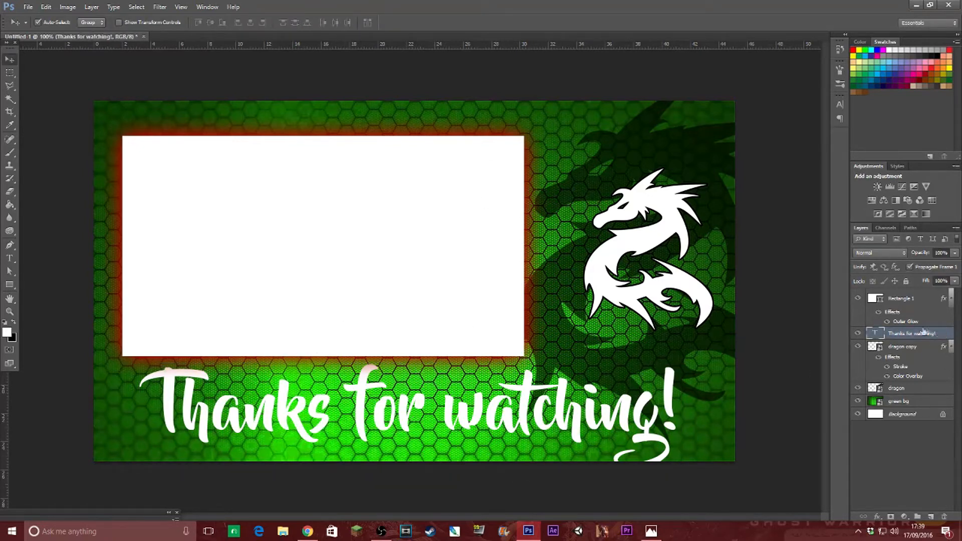